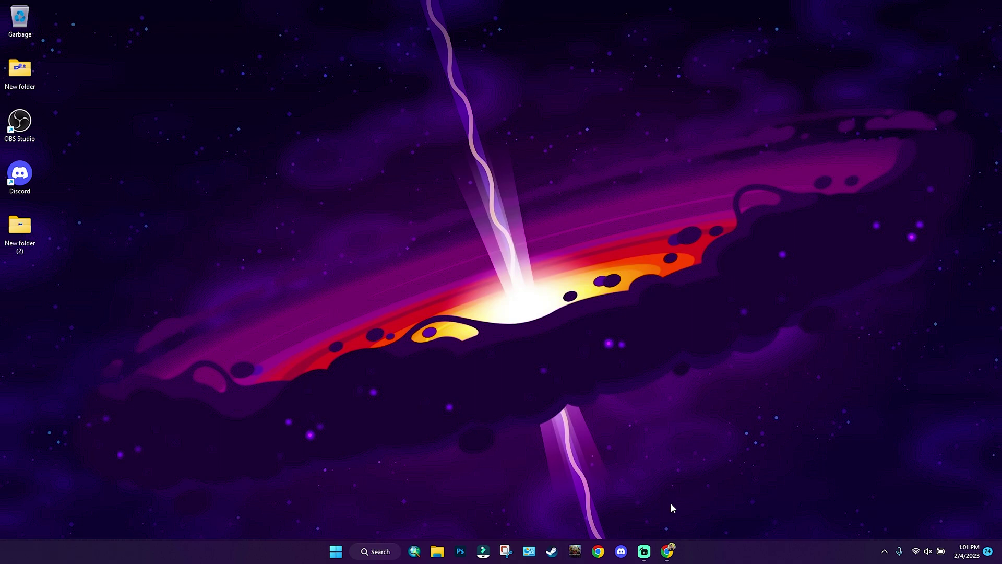
Download VoicemeeterProSetup.exe from the EXE file Install link on the Voicemeeter Banana page
{"action": "left_click", "coordinate": [667, 552]}
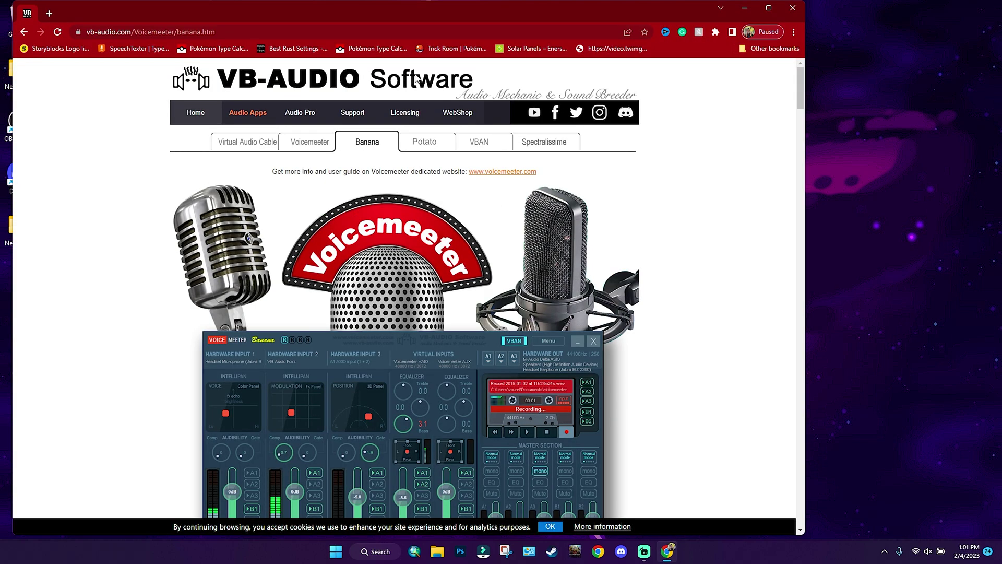
{"action": "left_click", "coordinate": [769, 8]}
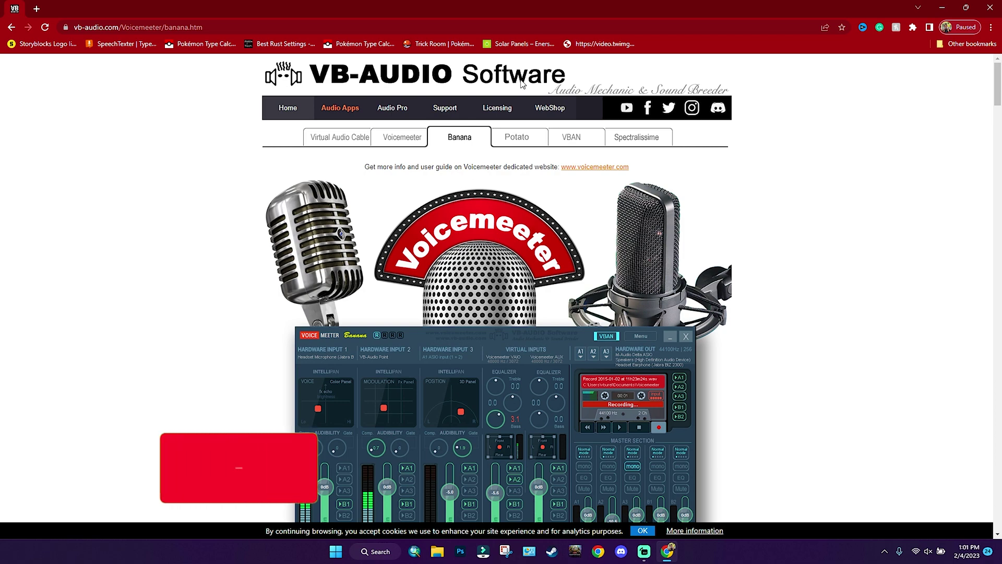
{"action": "scroll", "coordinate": [502, 213], "scroll_direction": "down", "scroll_amount": 4}
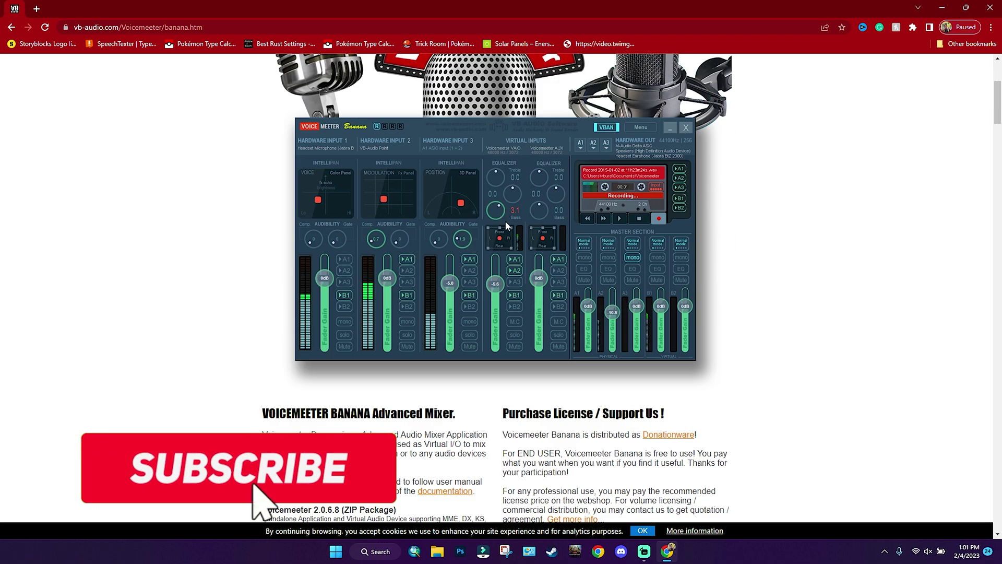
{"action": "scroll", "coordinate": [514, 211], "scroll_direction": "up", "scroll_amount": 4}
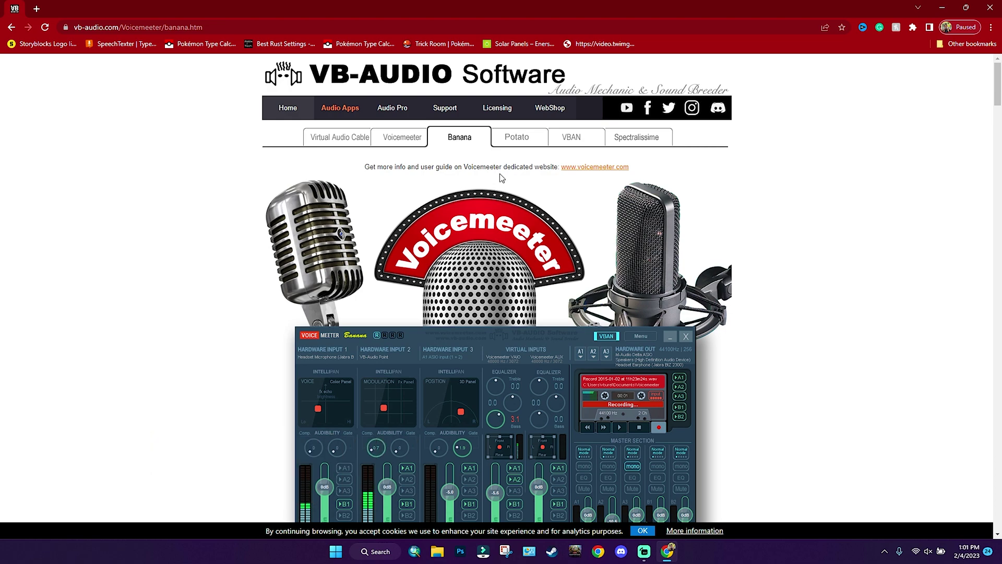
{"action": "scroll", "coordinate": [488, 172], "scroll_direction": "down", "scroll_amount": 2}
{"action": "scroll", "coordinate": [472, 157], "scroll_direction": "up", "scroll_amount": 2}
{"action": "scroll", "coordinate": [453, 144], "scroll_direction": "down", "scroll_amount": 8}
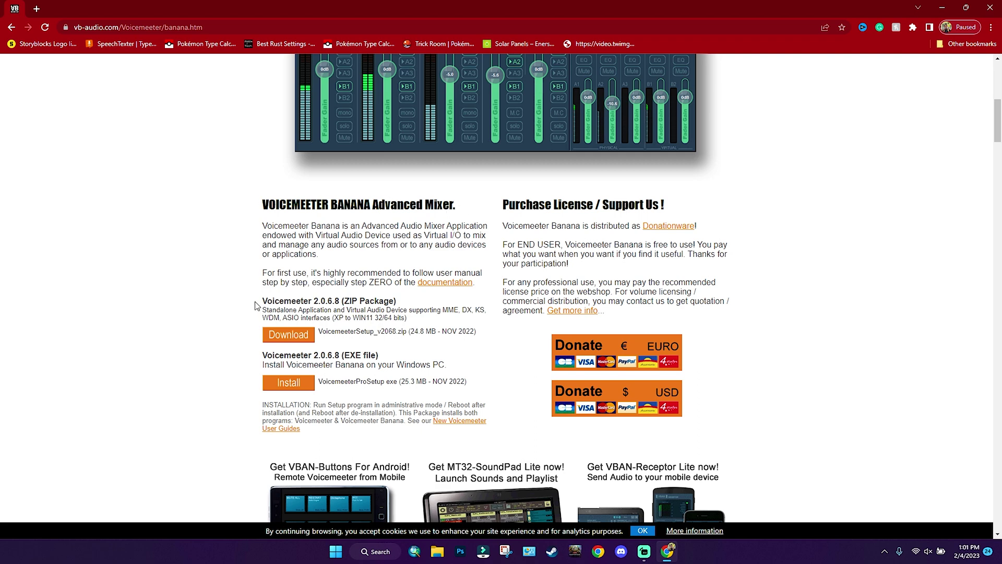
{"action": "left_click_drag", "start_coordinate": [397, 305], "coordinate": [265, 298]}
{"action": "left_click_drag", "start_coordinate": [389, 356], "coordinate": [284, 354]}
{"action": "left_click", "coordinate": [279, 385]}
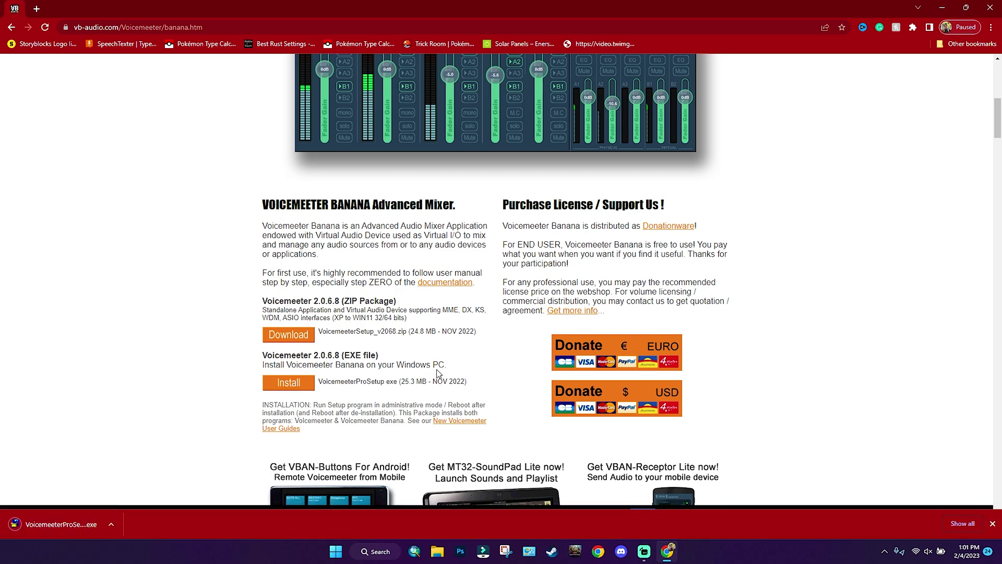
{"action": "scroll", "coordinate": [434, 358], "scroll_direction": "up", "scroll_amount": 8}
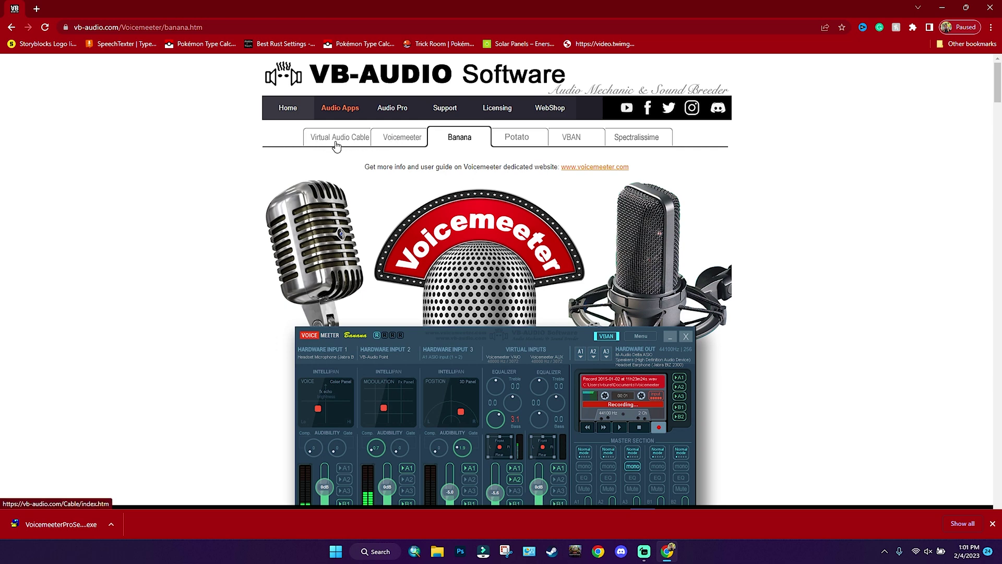
Get VBCABLE_Driver_Pack43.zip through the Windows Download button on the Virtual Audio Cable page
{"action": "left_click", "coordinate": [337, 138]}
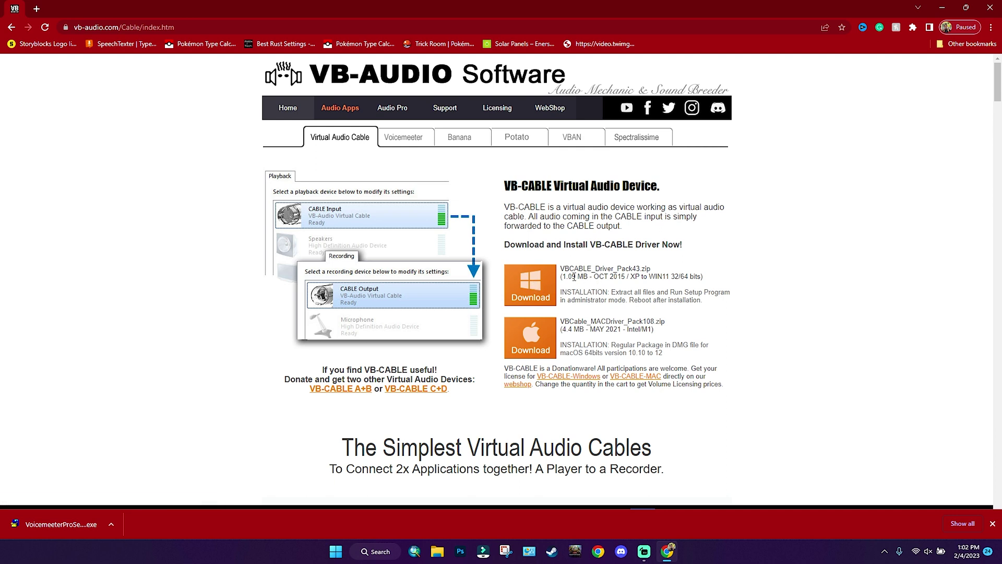
{"action": "left_click", "coordinate": [541, 283]}
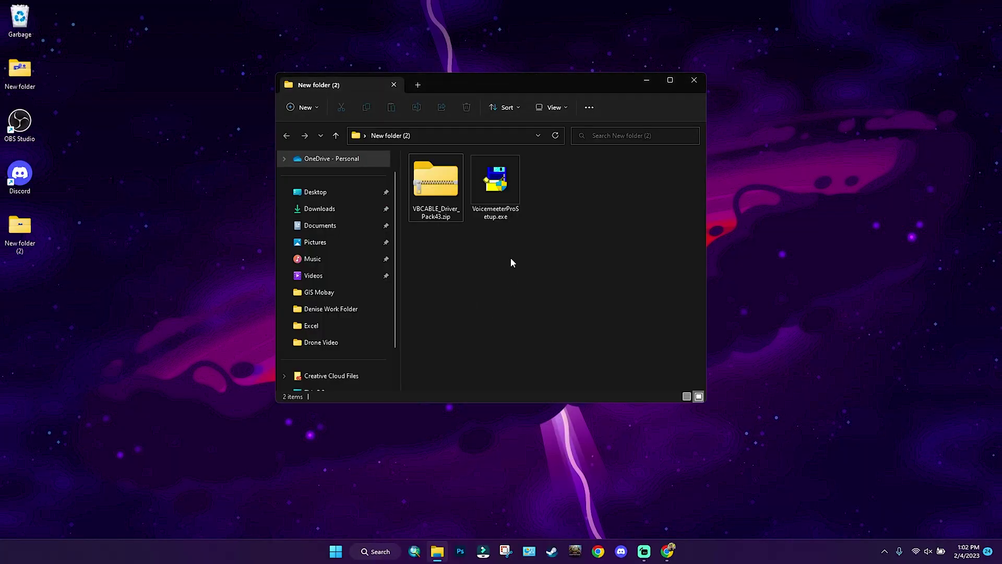
Run VoicemeeterProSetup.exe to install Voicemeeter Banana, then acknowledge the reboot notice
{"action": "left_click", "coordinate": [496, 191]}
{"action": "left_click", "coordinate": [450, 193]}
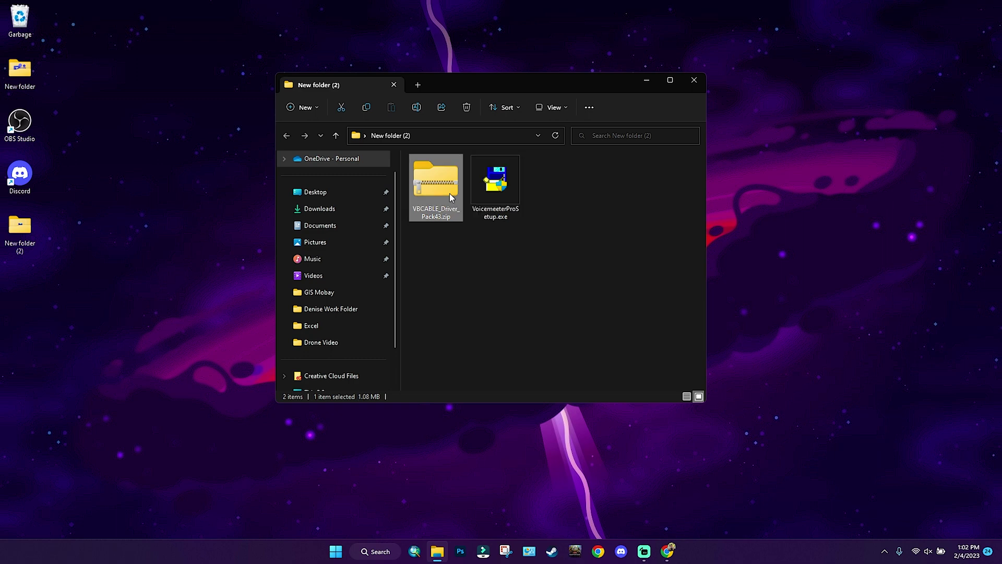
{"action": "double_click", "coordinate": [498, 191]}
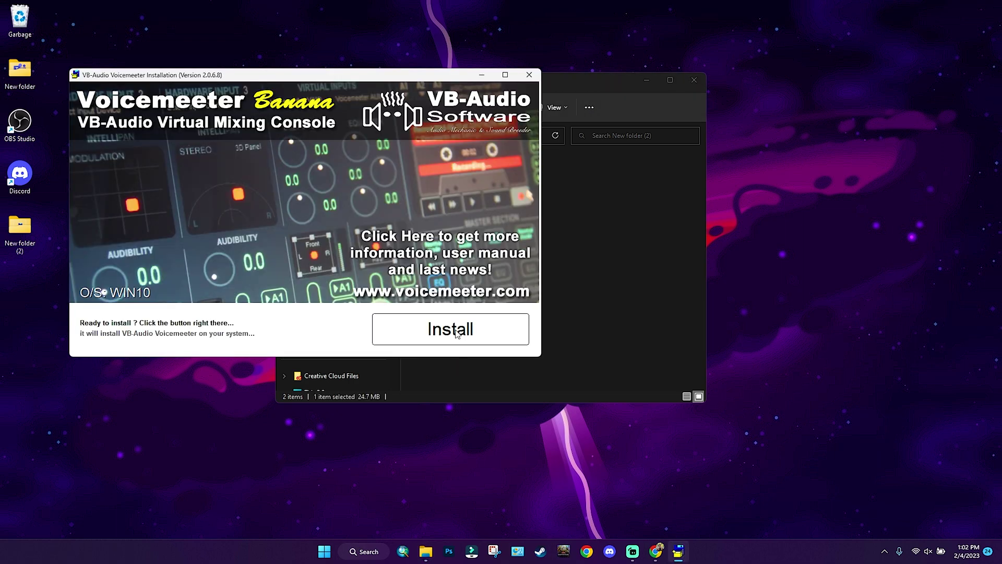
{"action": "left_click_drag", "start_coordinate": [391, 76], "coordinate": [578, 90]}
{"action": "left_click", "coordinate": [600, 334]}
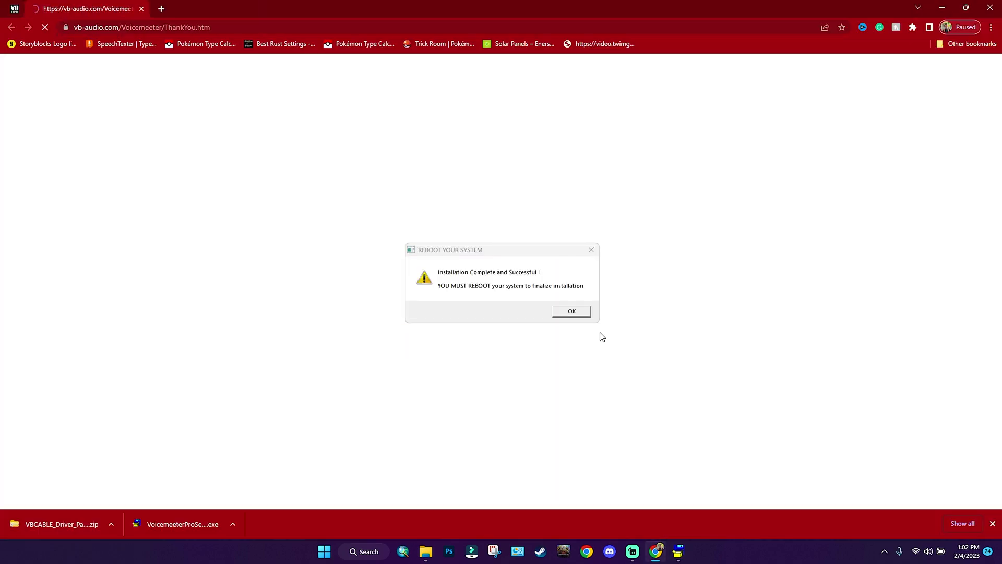
{"action": "left_click", "coordinate": [982, 8]}
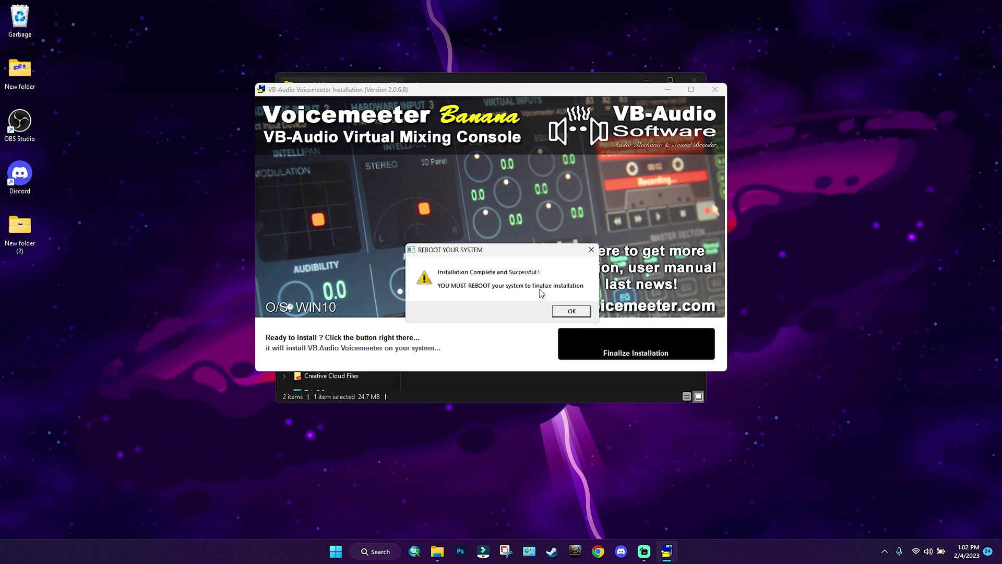
{"action": "left_click", "coordinate": [569, 313]}
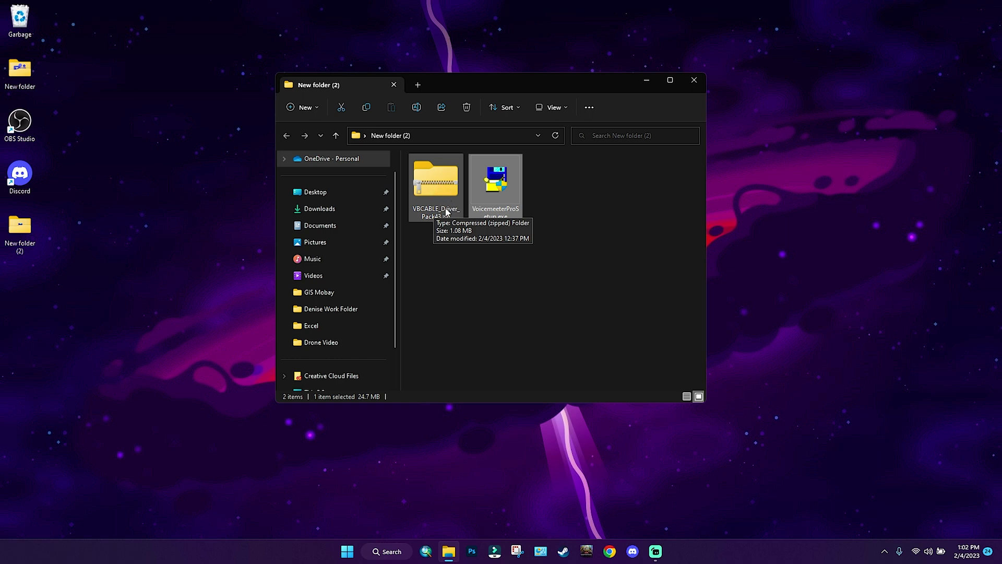
Extract VBCABLE_Driver_Pack43.zip with WinRAR into a VBCABLE_Driver_Pack43 folder
{"action": "left_click", "coordinate": [438, 188]}
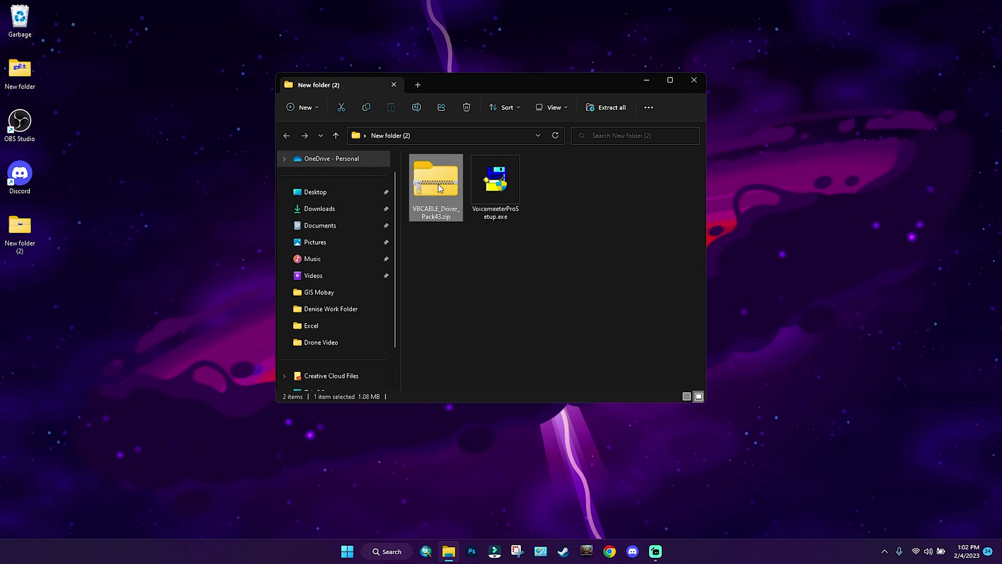
{"action": "right_click", "coordinate": [440, 184]}
{"action": "mouse_move", "coordinate": [525, 406]}
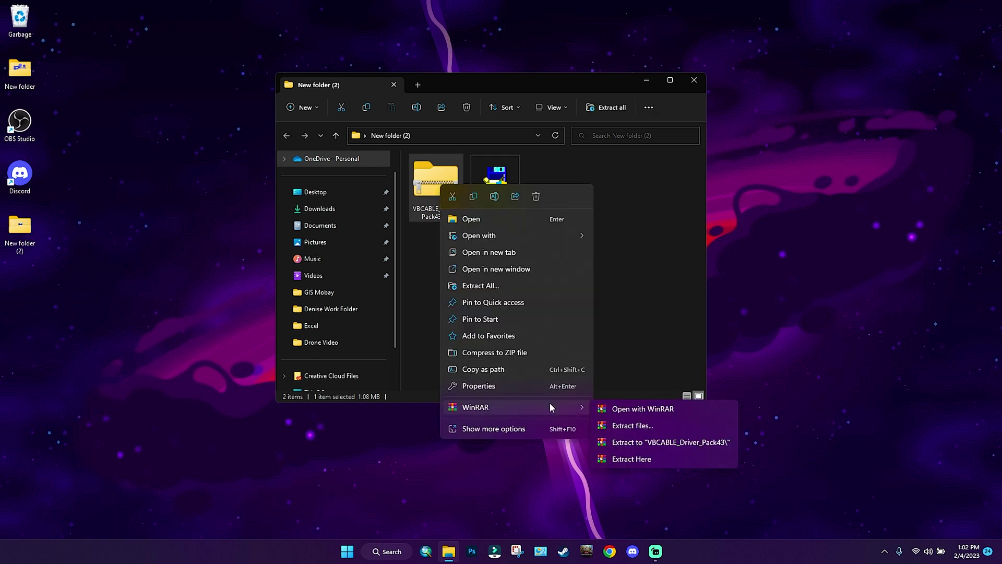
{"action": "left_click", "coordinate": [702, 442]}
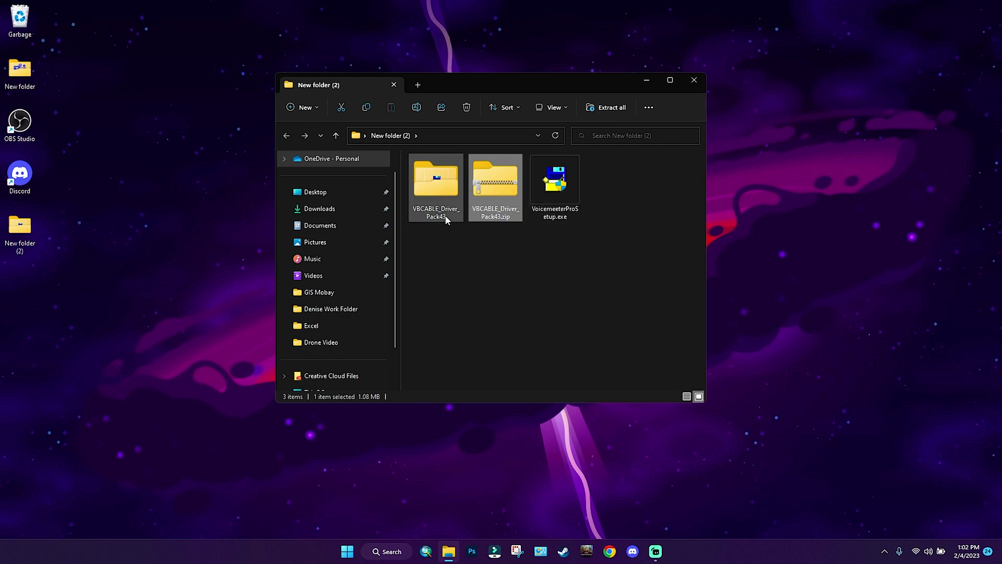
Run VBCABLE_Setup_x64.exe from the extracted folder as administrator
{"action": "double_click", "coordinate": [444, 189]}
{"action": "scroll", "coordinate": [462, 230], "scroll_direction": "down", "scroll_amount": 5}
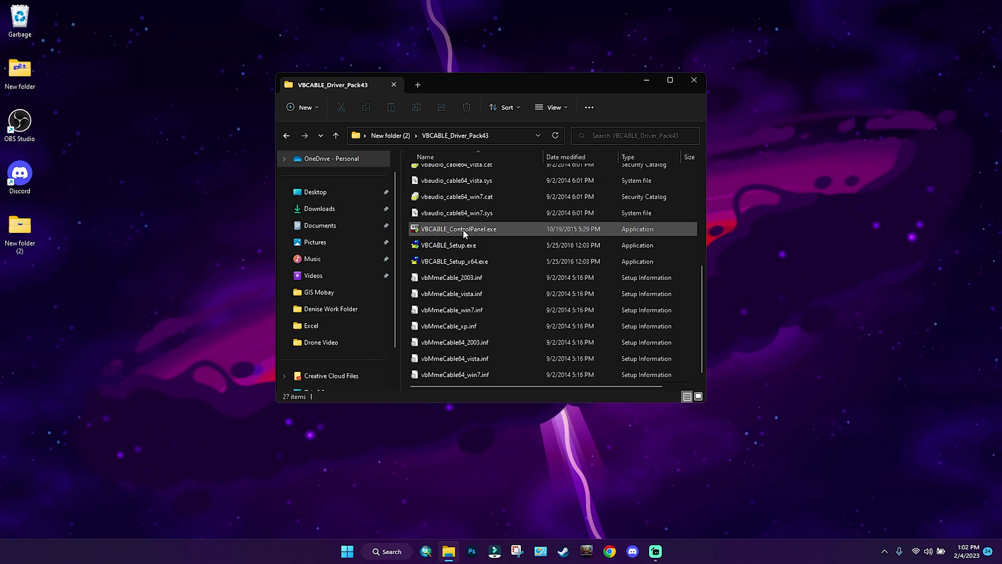
{"action": "right_click", "coordinate": [451, 261]}
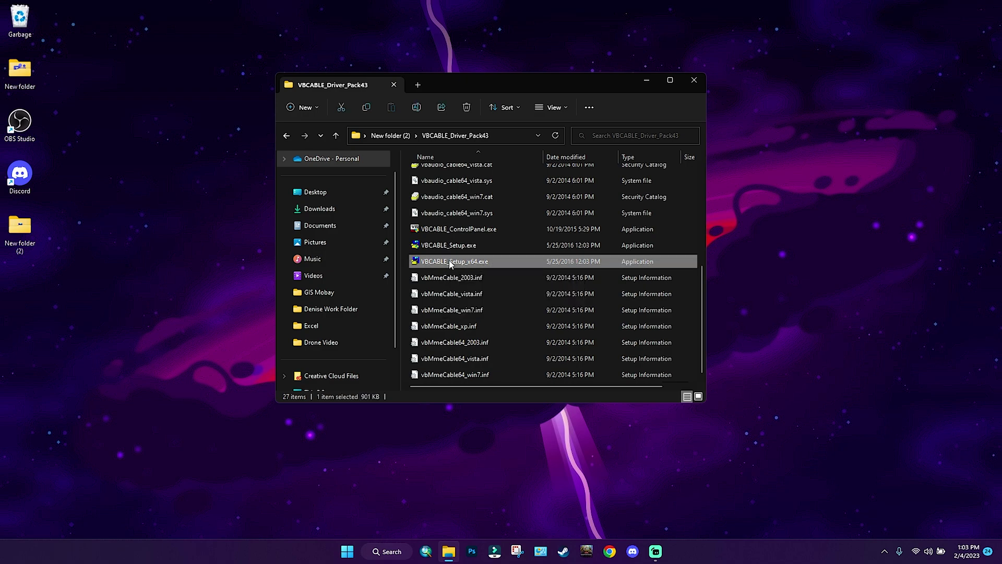
{"action": "left_click", "coordinate": [488, 311]}
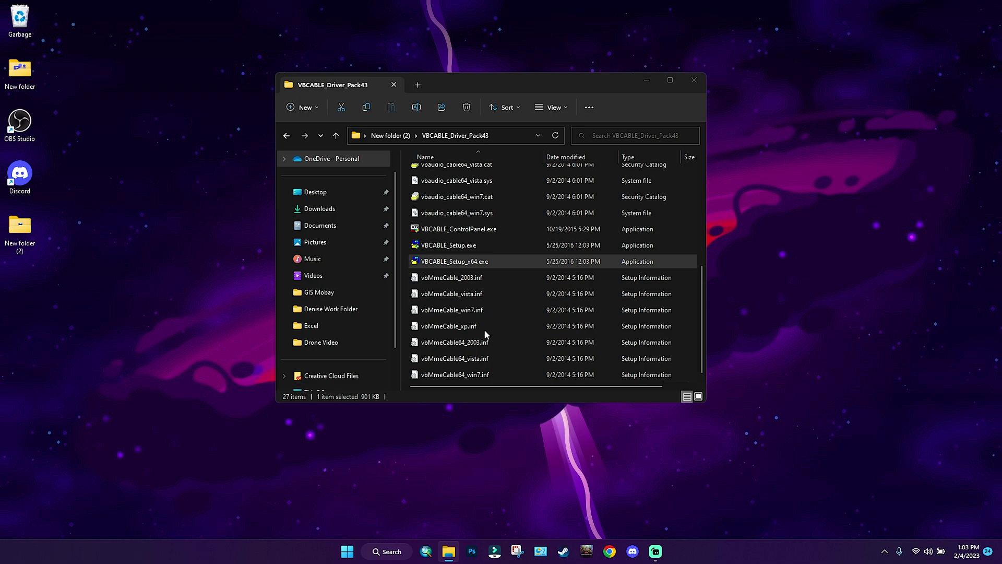
Install the VB-Audio Virtual Cable driver and confirm the Installation Complete message
{"action": "left_click_drag", "start_coordinate": [345, 65], "coordinate": [553, 149]}
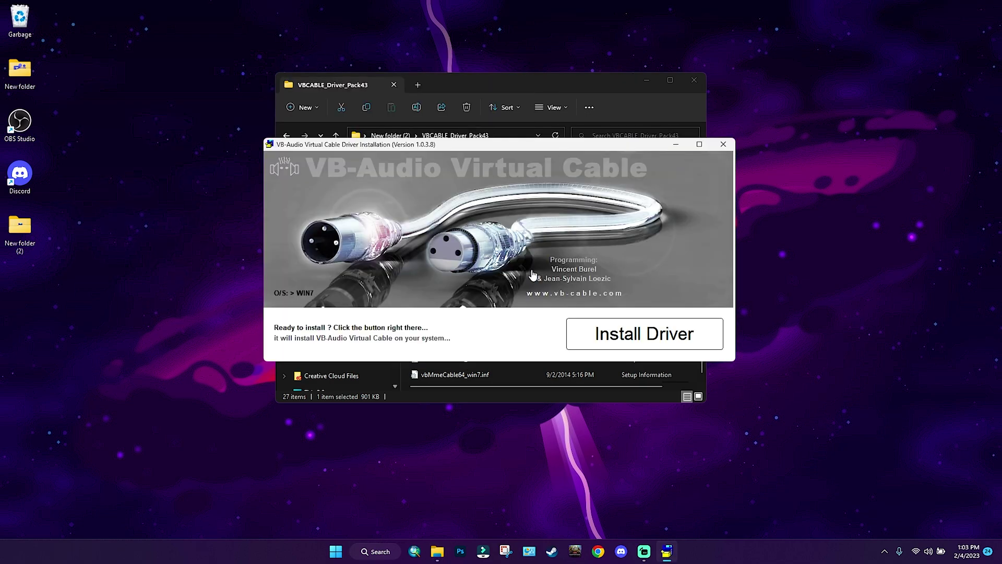
{"action": "left_click", "coordinate": [609, 336]}
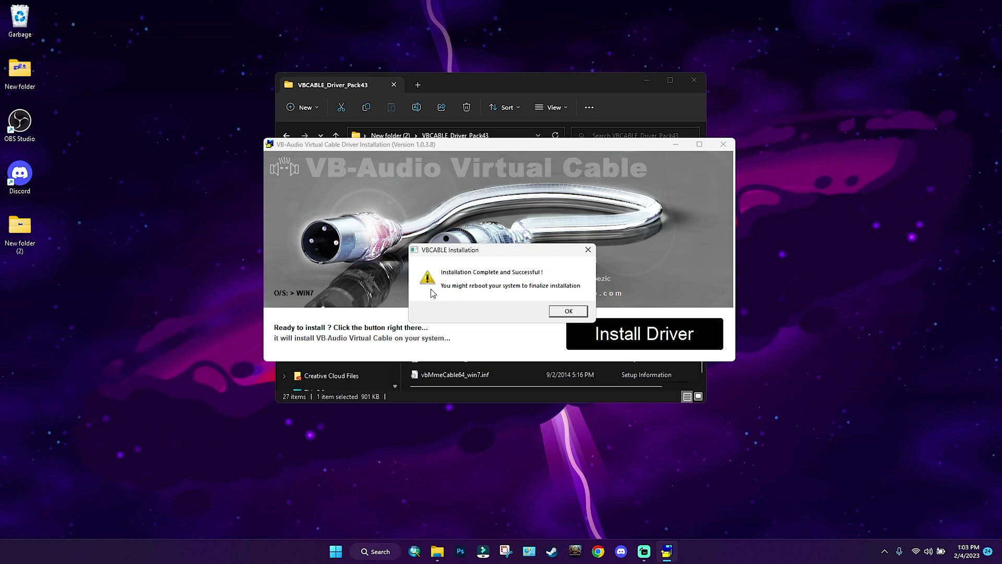
{"action": "left_click", "coordinate": [568, 312]}
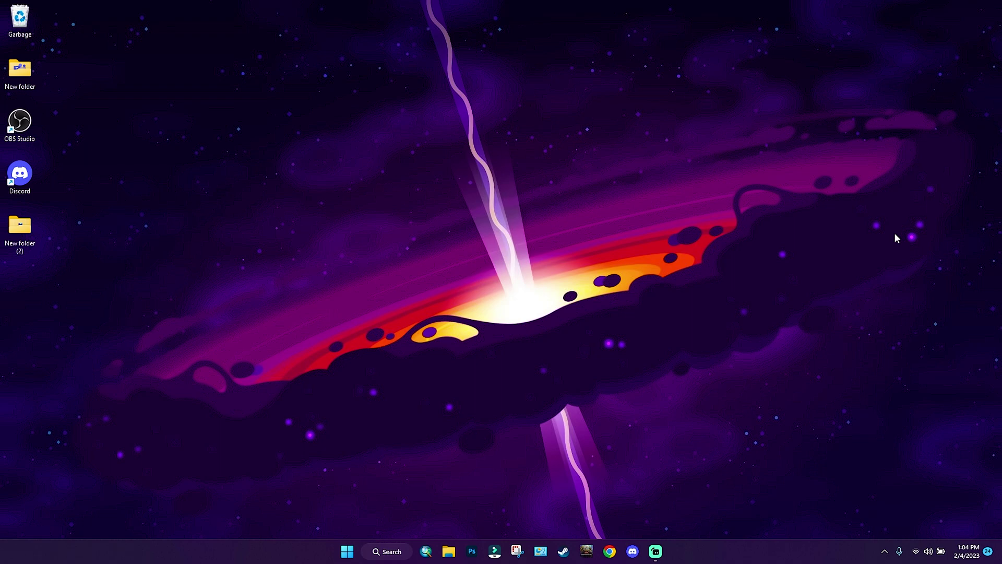
Open the Sound device settings via Control Panel > Hardware and Sound
{"action": "left_click", "coordinate": [394, 548]}
{"action": "type", "text": "p"}
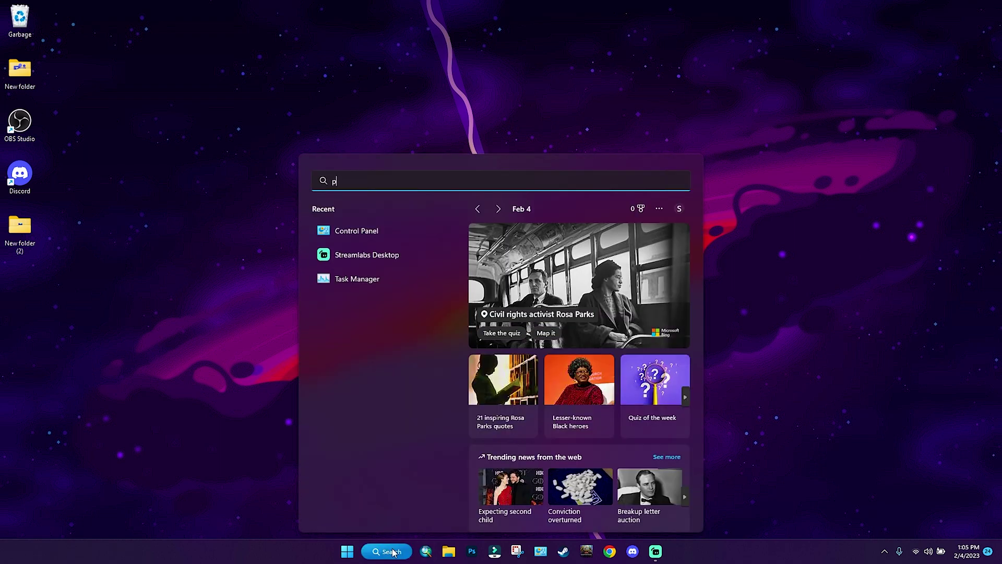
{"action": "type", "text": "an"}
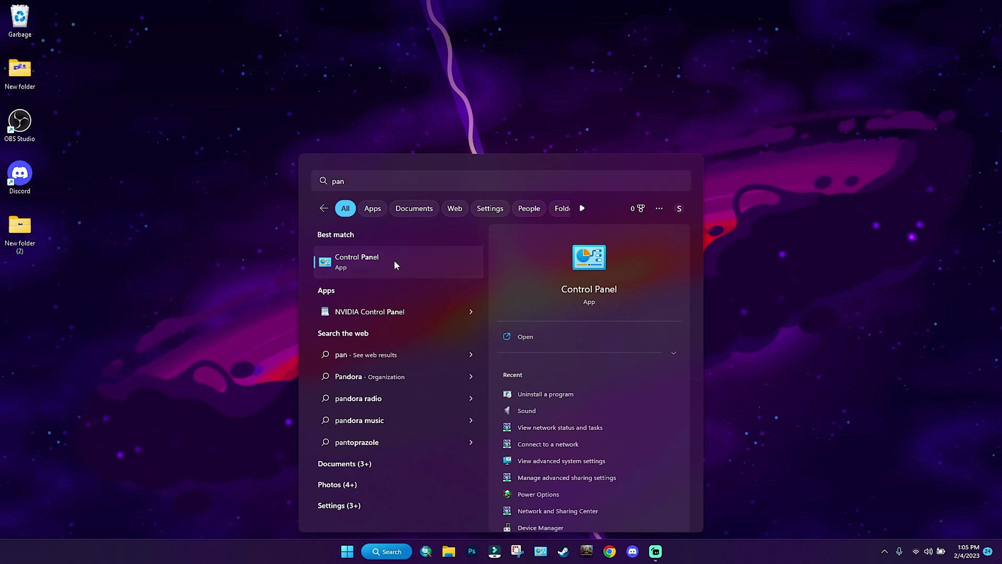
{"action": "left_click", "coordinate": [394, 262]}
{"action": "left_click_drag", "start_coordinate": [285, 89], "coordinate": [444, 105]}
{"action": "left_click", "coordinate": [416, 246]}
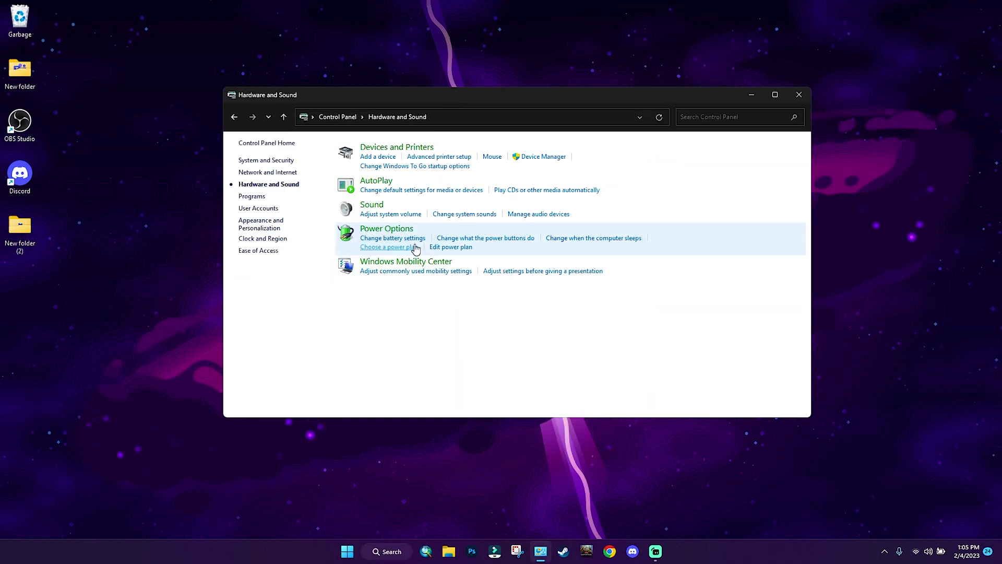
{"action": "left_click", "coordinate": [368, 207]}
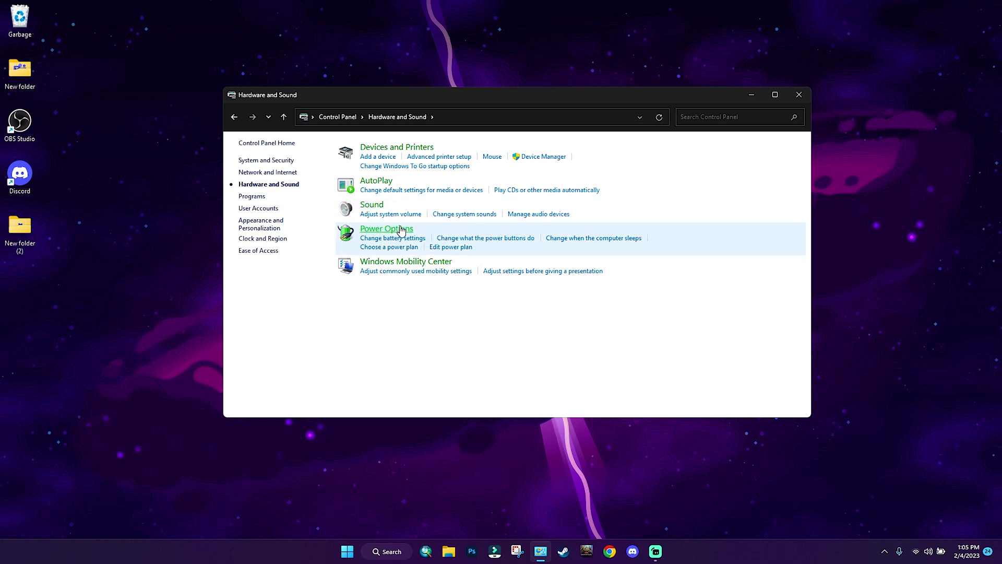
{"action": "left_click", "coordinate": [798, 94]}
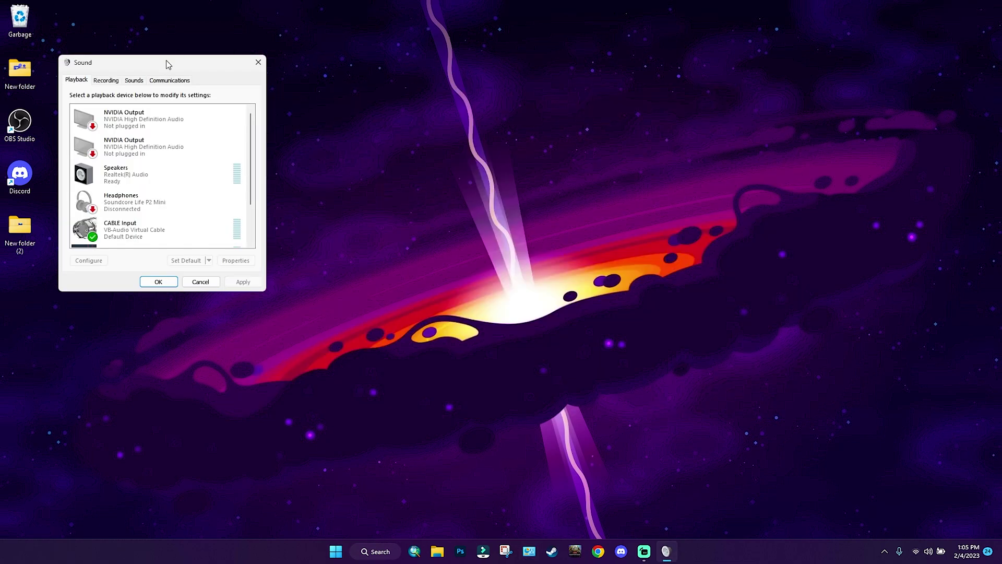
{"action": "left_click_drag", "start_coordinate": [168, 64], "coordinate": [432, 110]}
{"action": "scroll", "coordinate": [465, 214], "scroll_direction": "down", "scroll_amount": 1}
{"action": "scroll", "coordinate": [590, 282], "scroll_direction": "down", "scroll_amount": 1}
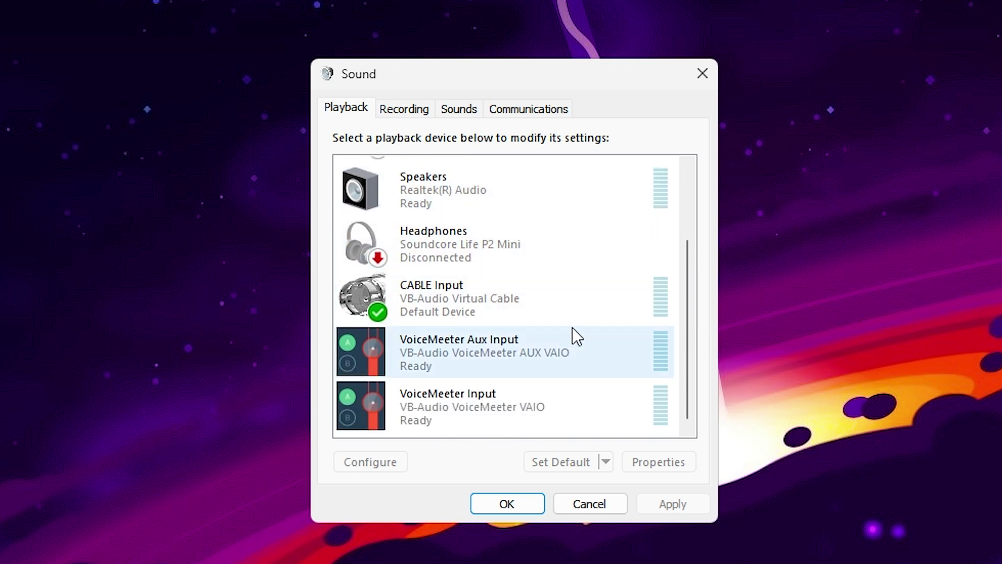
Make VoiceMeeter Input the default playback and default communication device
{"action": "right_click", "coordinate": [473, 405]}
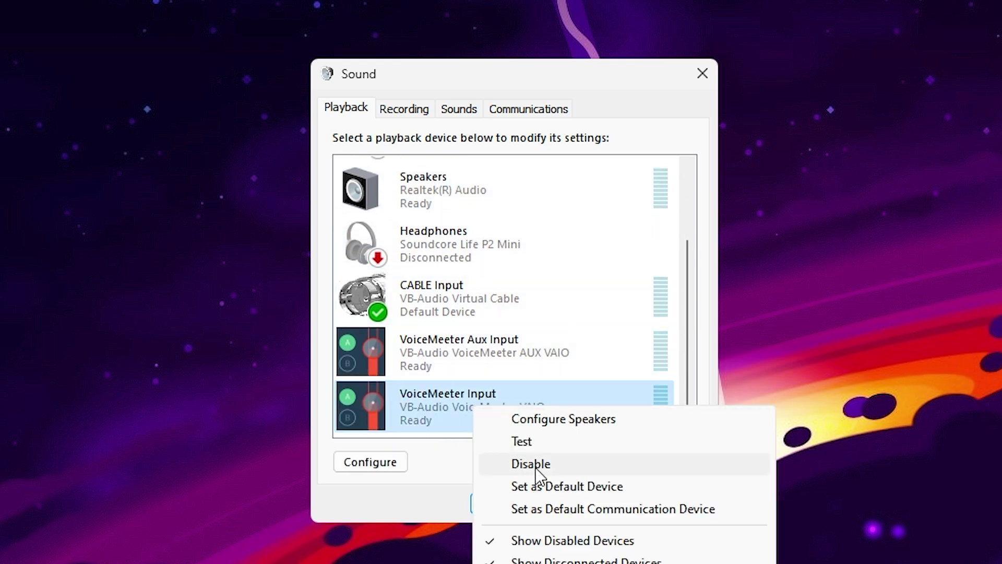
{"action": "left_click", "coordinate": [622, 489]}
{"action": "right_click", "coordinate": [428, 412]}
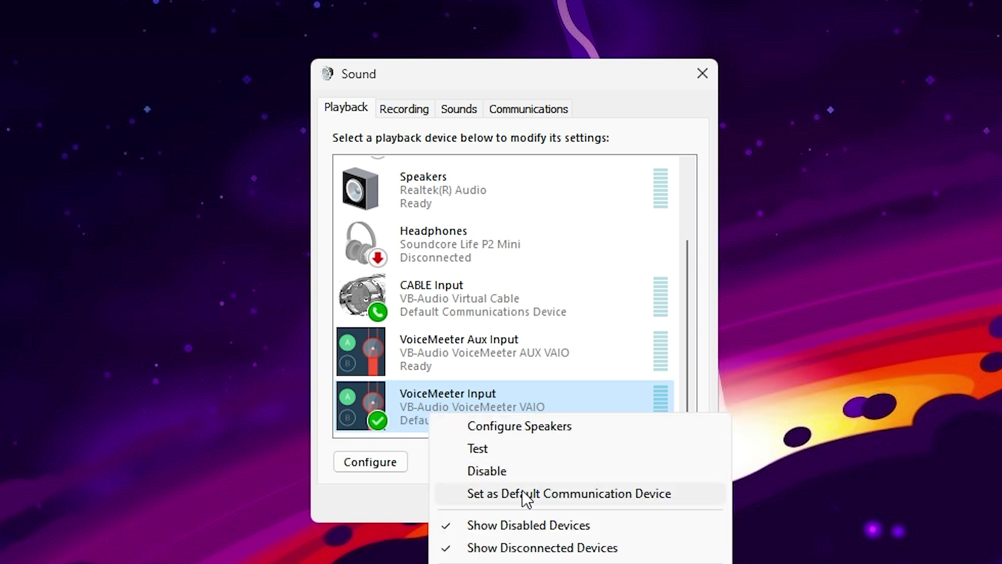
{"action": "left_click", "coordinate": [640, 495]}
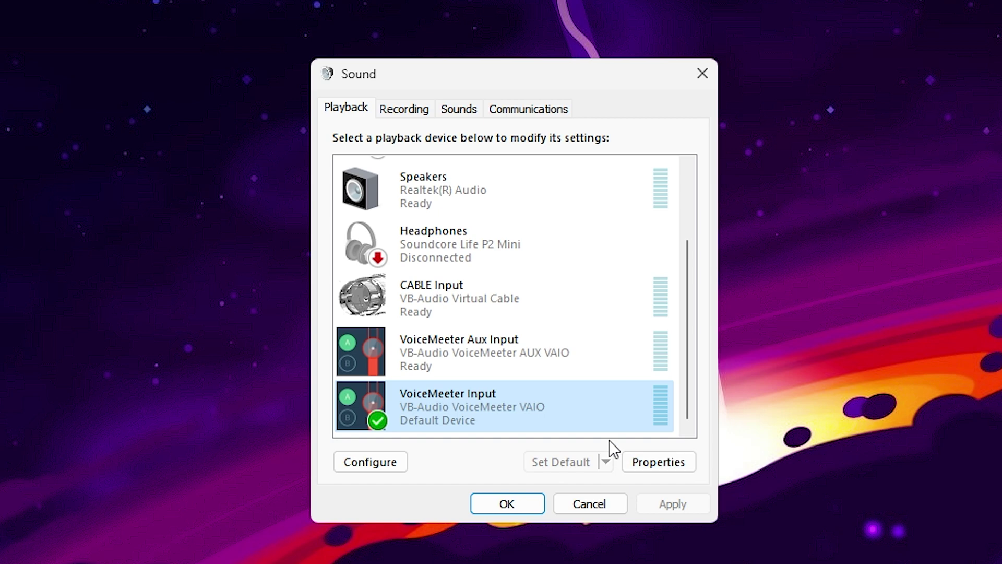
Make VoiceMeeter Output the default recording and communication device, then apply with OK
{"action": "left_click", "coordinate": [403, 109]}
{"action": "scroll", "coordinate": [694, 365], "scroll_direction": "down", "scroll_amount": 1}
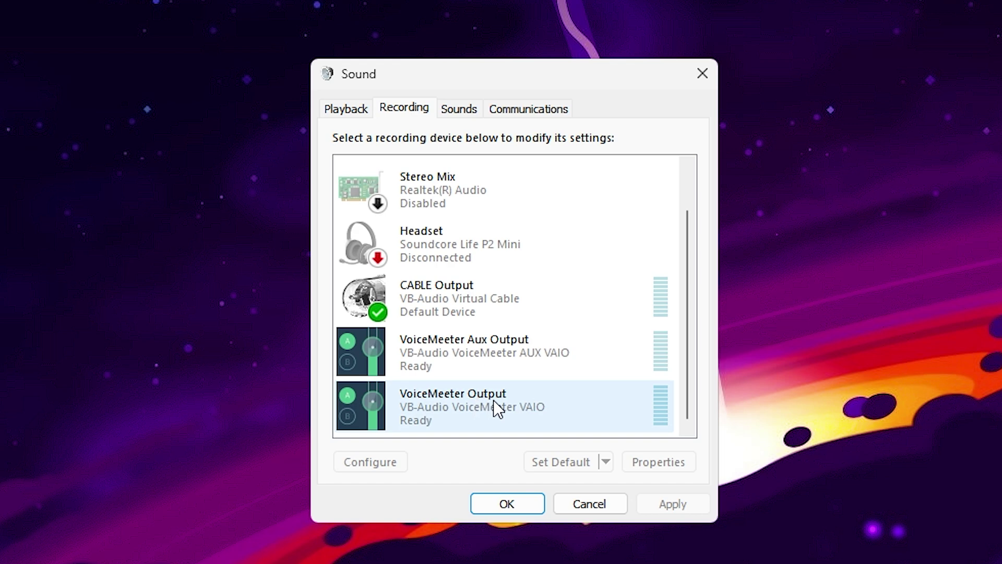
{"action": "right_click", "coordinate": [460, 405]}
{"action": "left_click", "coordinate": [537, 438]}
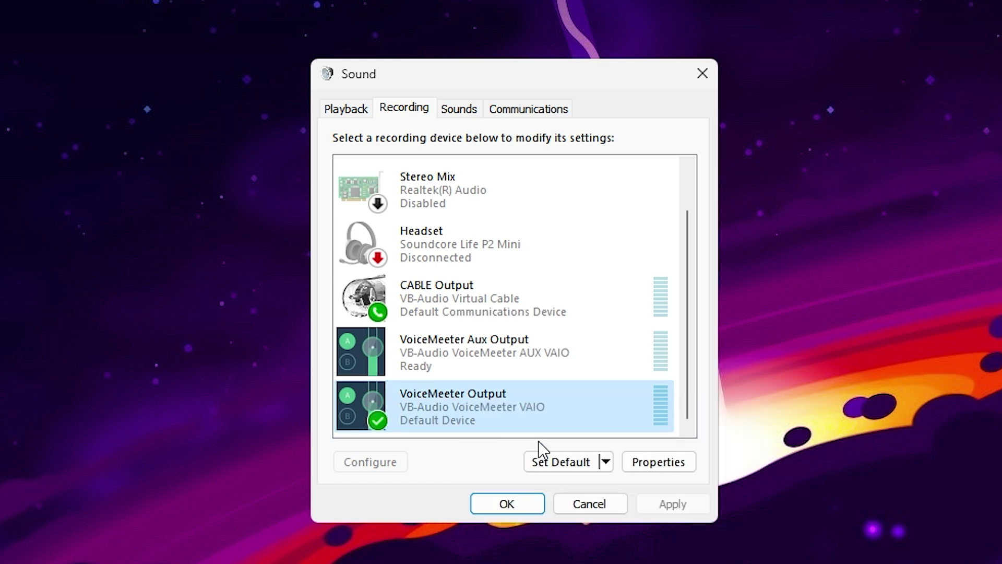
{"action": "right_click", "coordinate": [422, 405]}
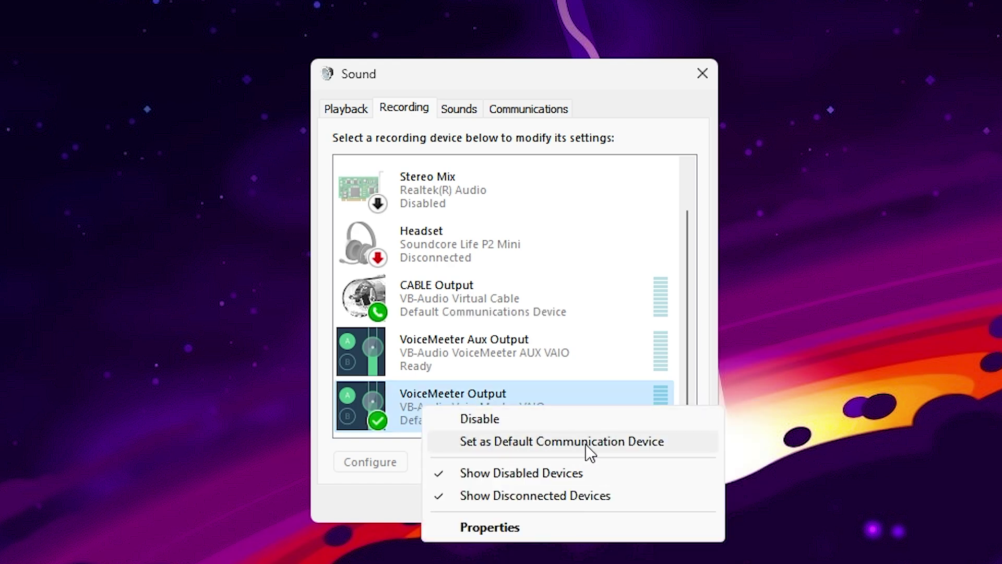
{"action": "left_click", "coordinate": [619, 447]}
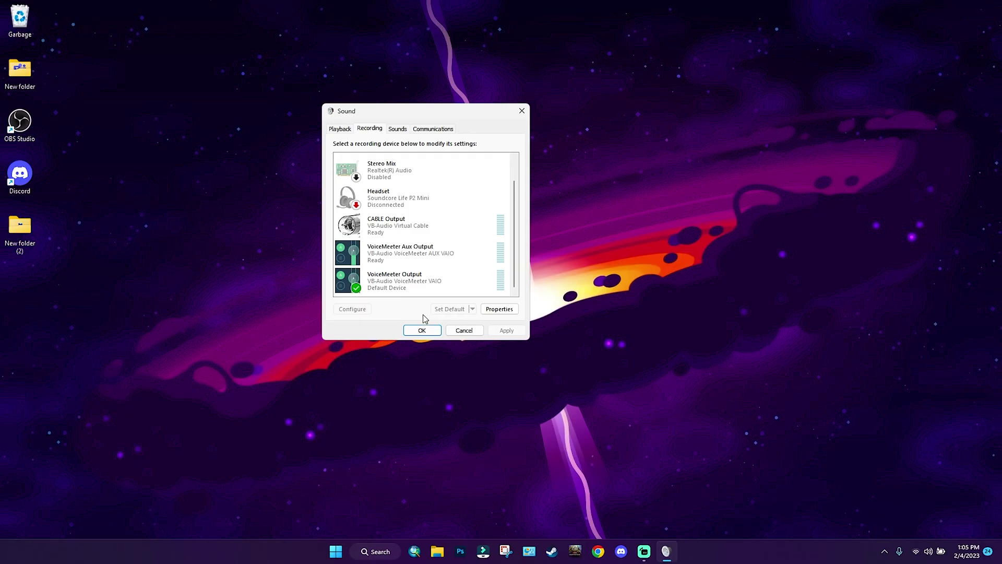
{"action": "left_click", "coordinate": [506, 503]}
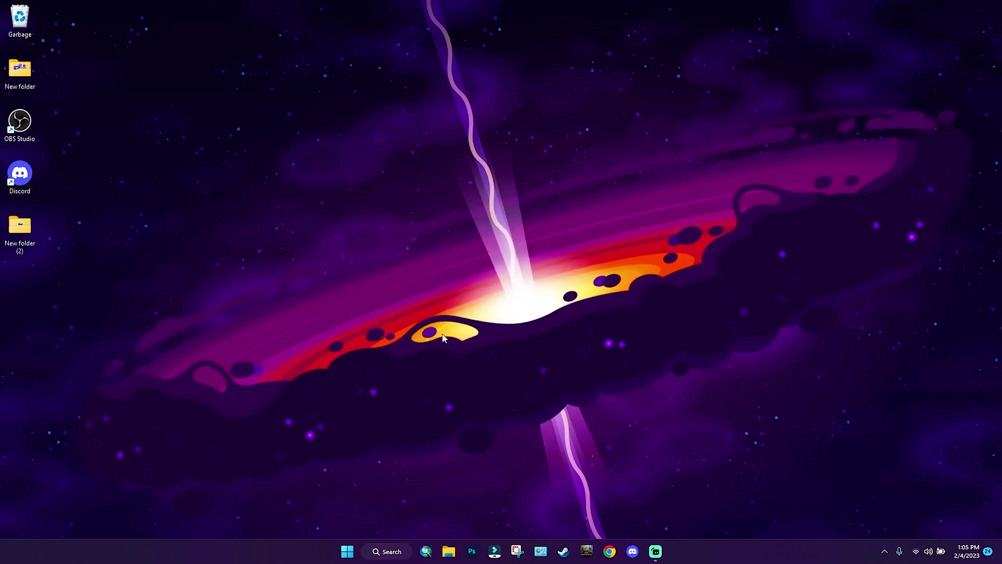
Launch Discord and go to User Settings > Voice & Video
{"action": "left_click", "coordinate": [633, 551]}
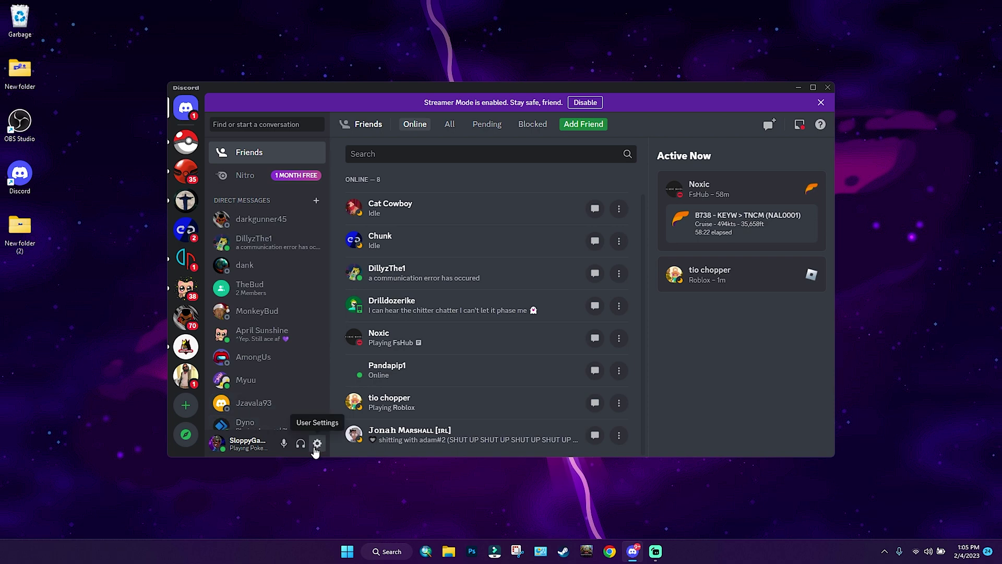
{"action": "left_click", "coordinate": [317, 444]}
{"action": "scroll", "coordinate": [303, 344], "scroll_direction": "down", "scroll_amount": 2}
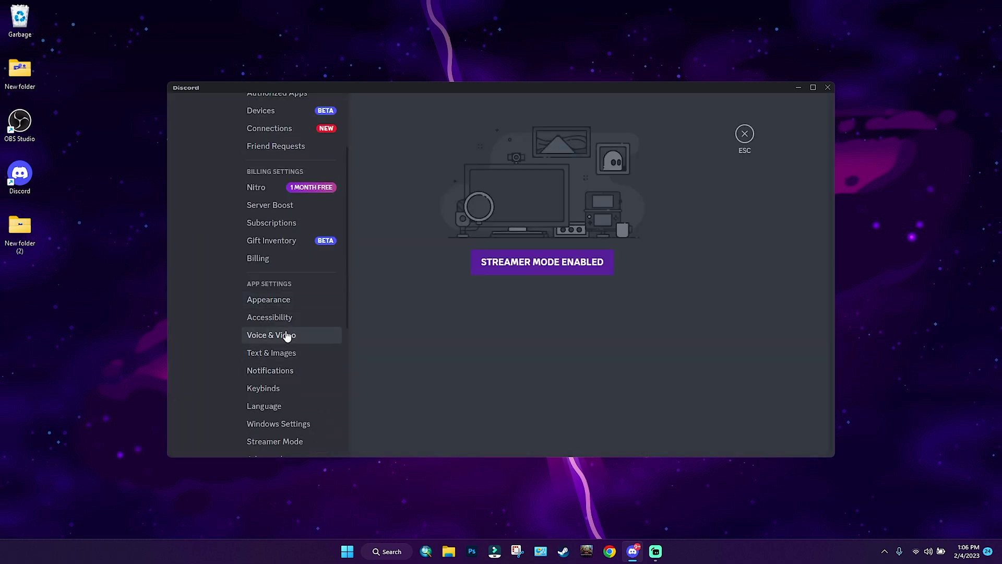
{"action": "left_click", "coordinate": [274, 339]}
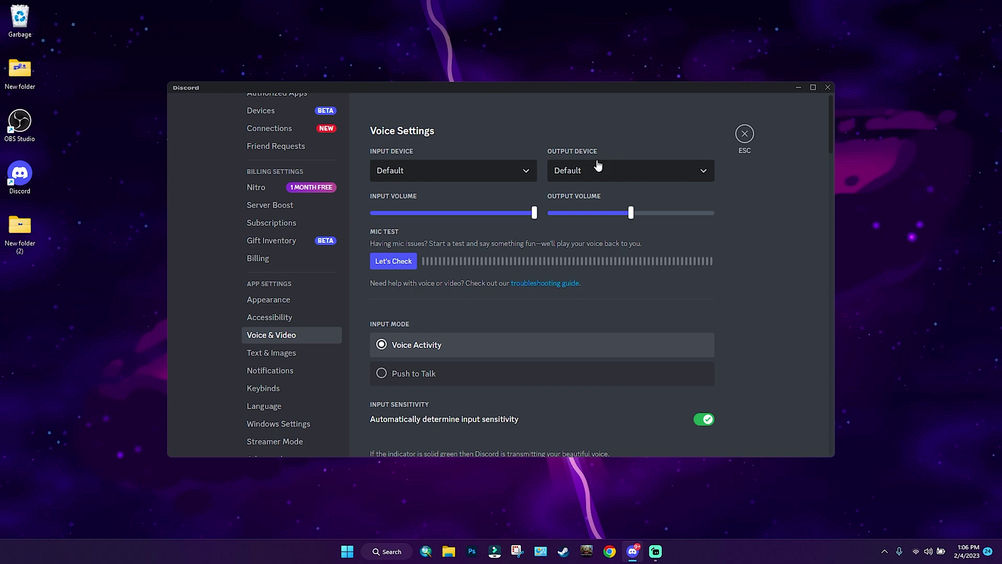
Choose VoiceMeeter Output as input and CABLE Input as output device, then close Discord
{"action": "left_click", "coordinate": [454, 176]}
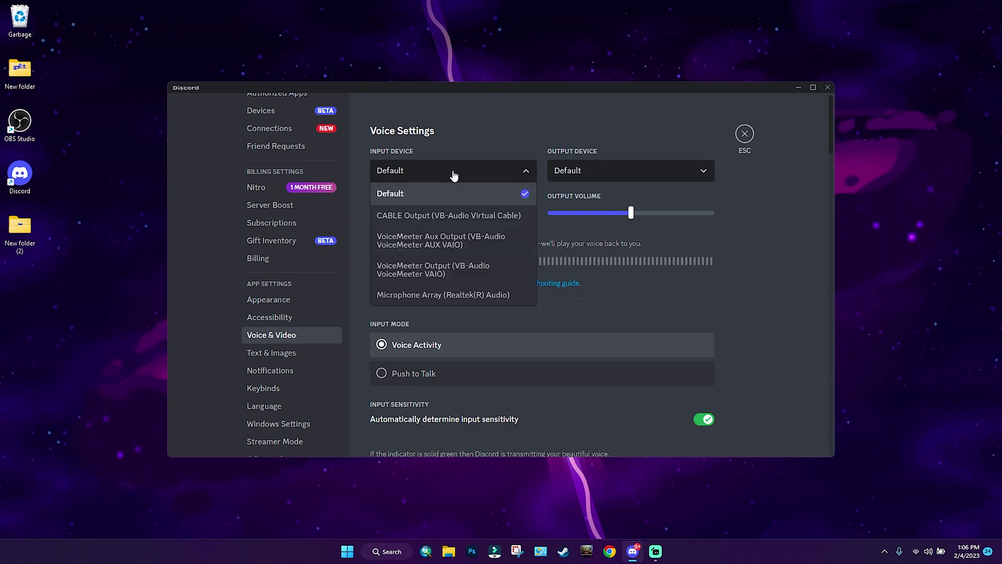
{"action": "left_click", "coordinate": [442, 269]}
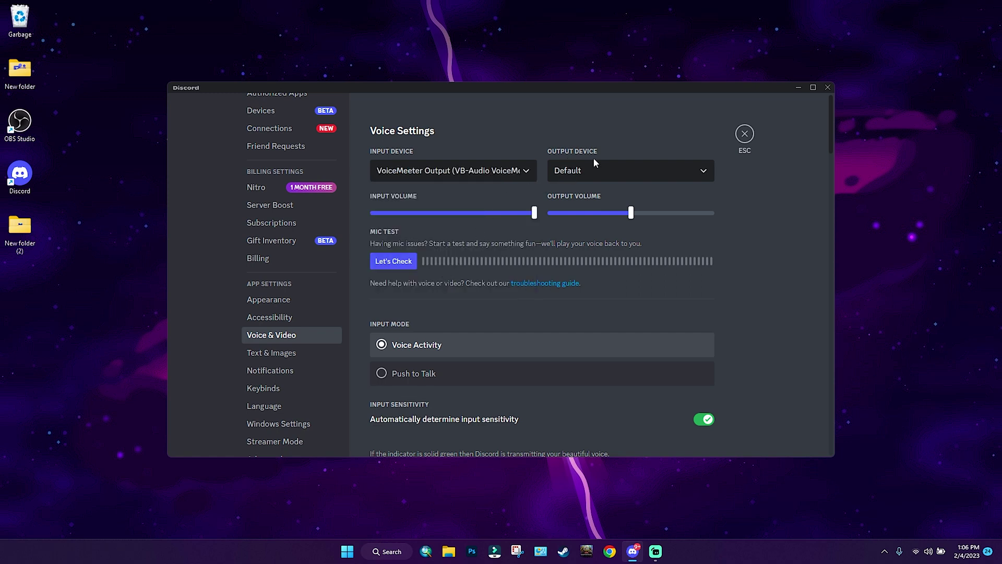
{"action": "left_click", "coordinate": [579, 171]}
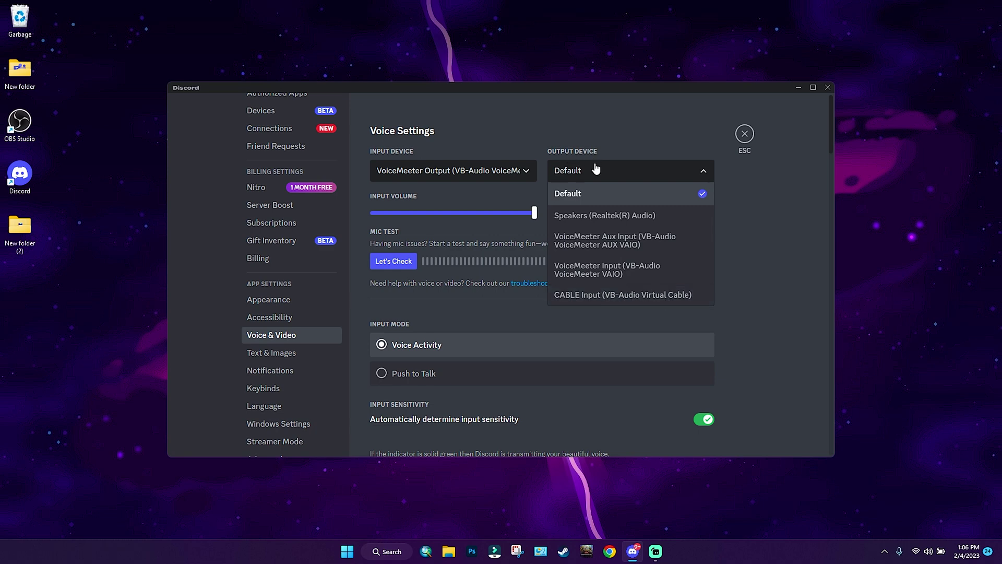
{"action": "left_click", "coordinate": [598, 296]}
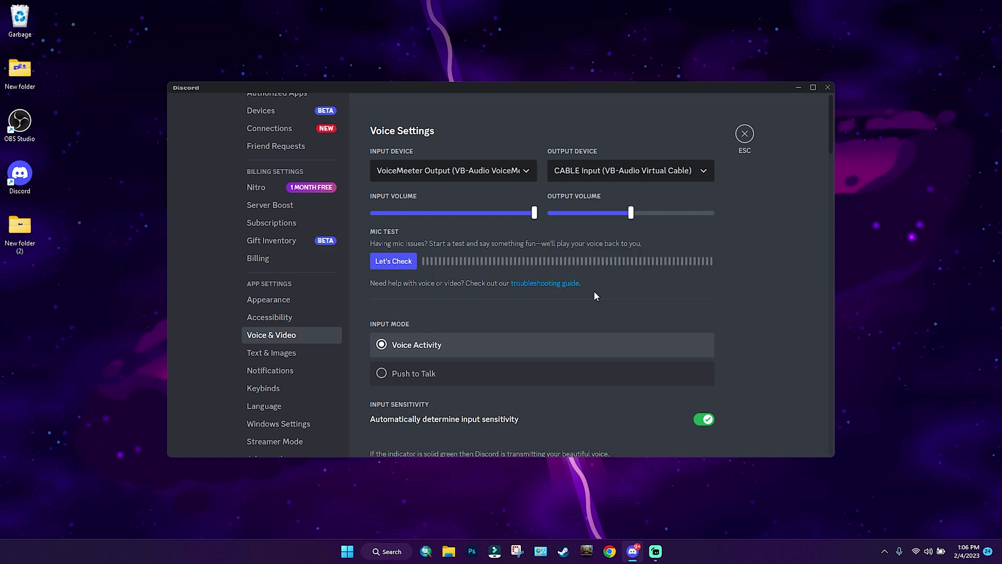
{"action": "left_click", "coordinate": [745, 134]}
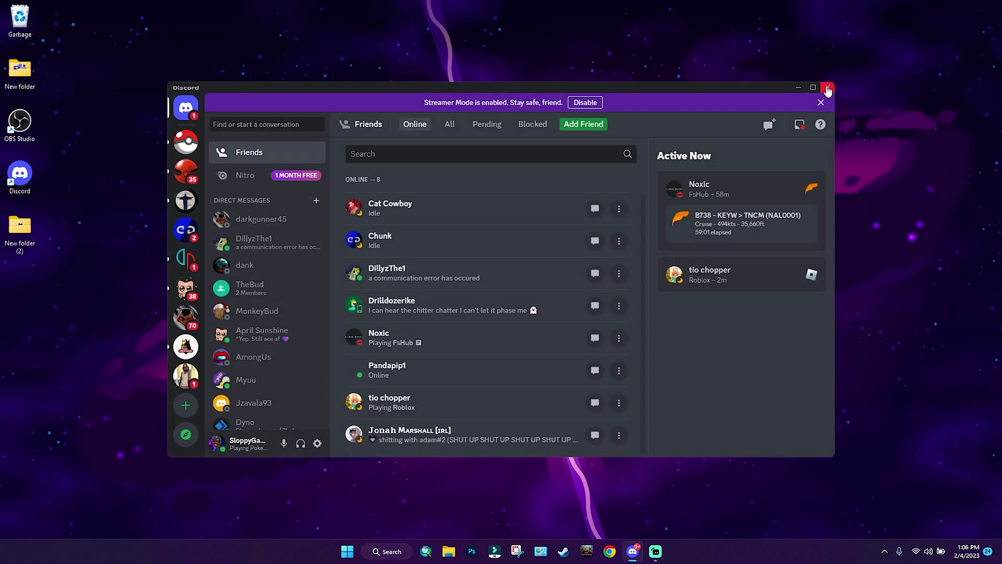
{"action": "left_click", "coordinate": [828, 88]}
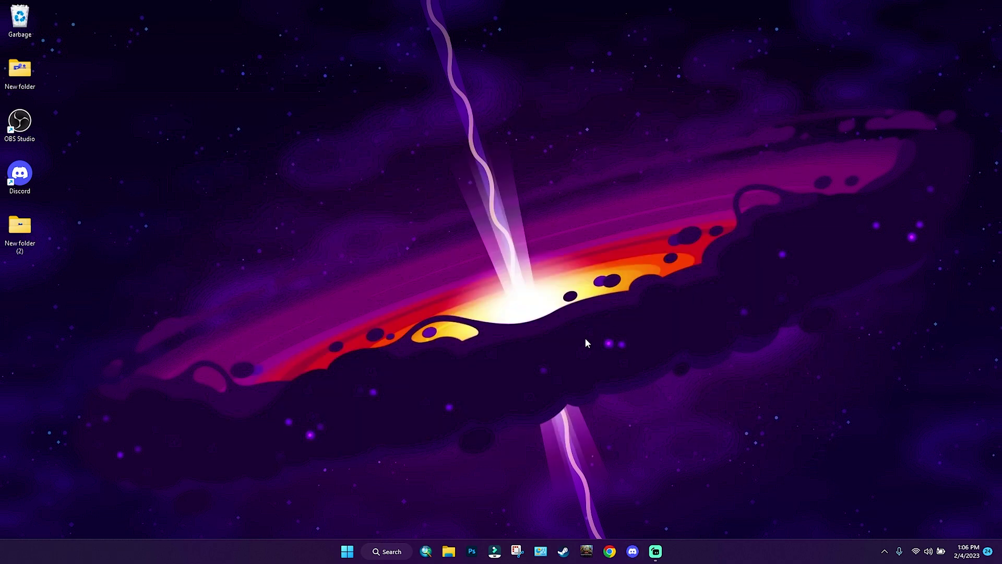
{"action": "left_click", "coordinate": [348, 555]}
{"action": "left_click", "coordinate": [411, 414]}
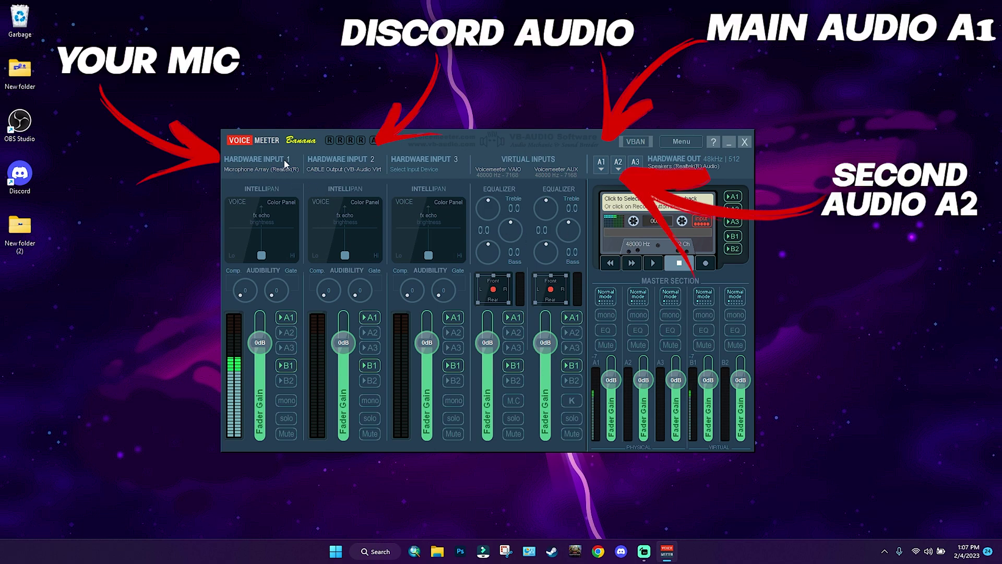
{"action": "left_click", "coordinate": [255, 170]}
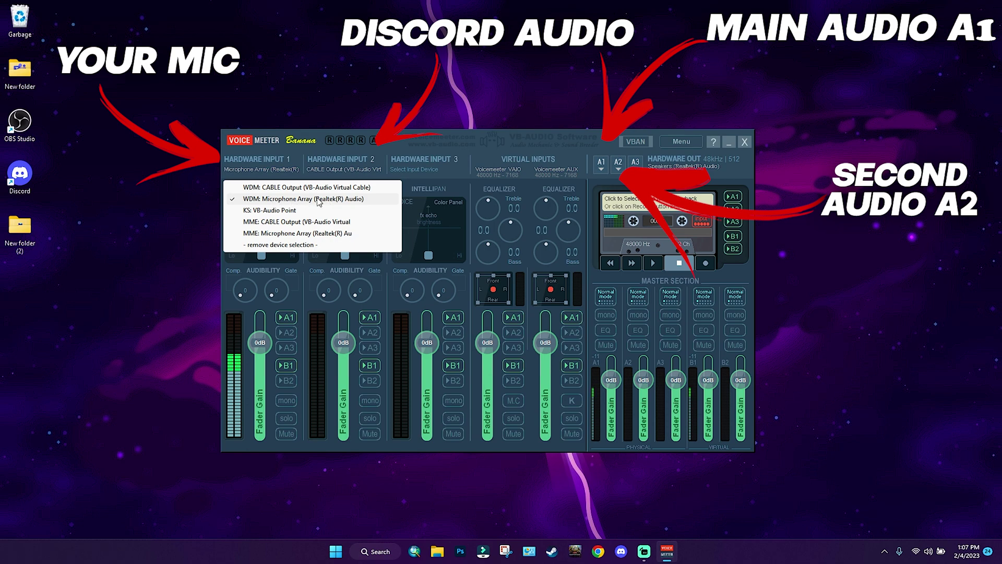
{"action": "left_click", "coordinate": [293, 202]}
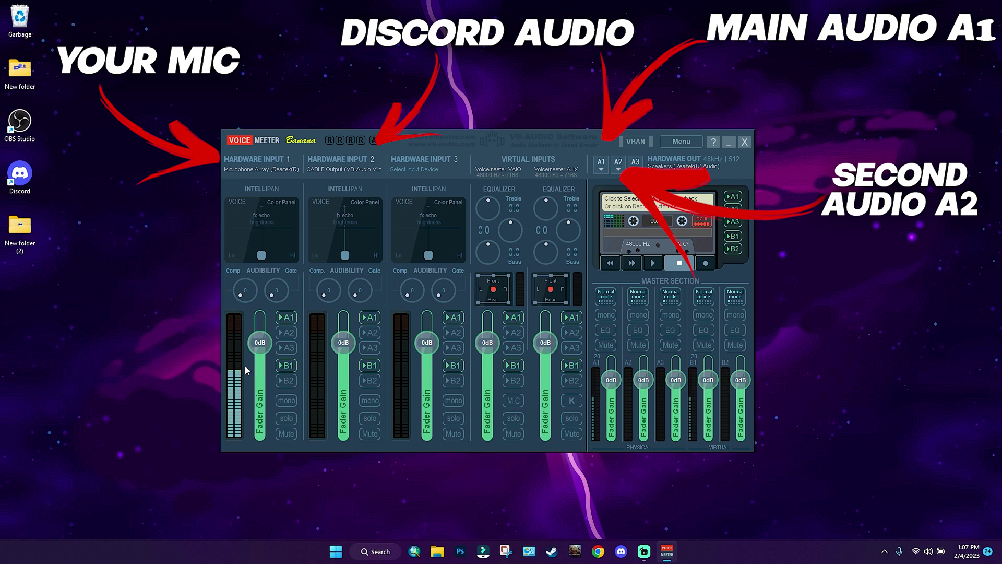
{"action": "left_click", "coordinate": [355, 170]}
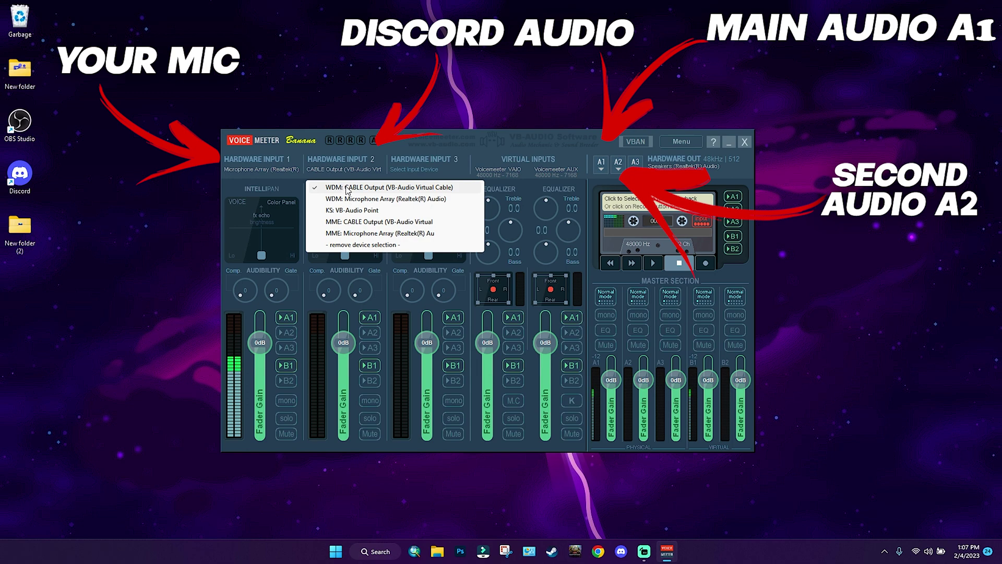
{"action": "left_click", "coordinate": [347, 188]}
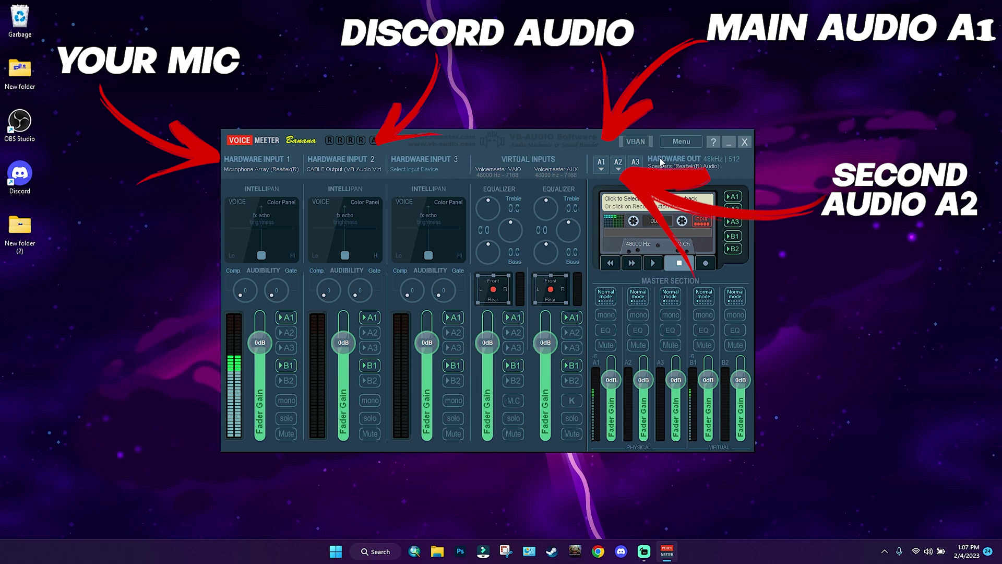
{"action": "left_click", "coordinate": [606, 161]}
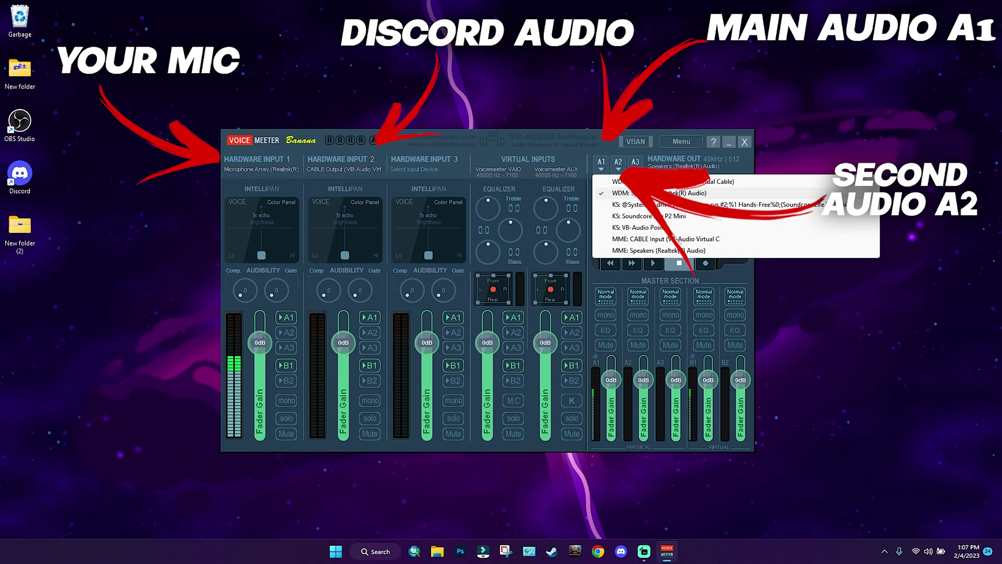
{"action": "key", "text": "Escape"}
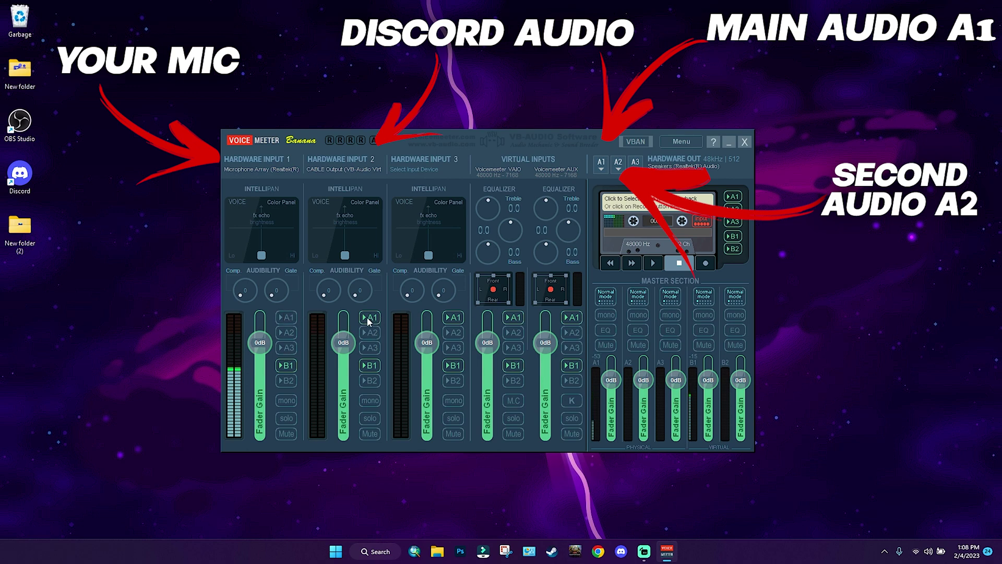
Move Hardware Input 2 (CABLE Output) from A1 to A2, keep VAIO on A1, and minimize
{"action": "left_click", "coordinate": [370, 333]}
{"action": "left_click", "coordinate": [369, 318]}
{"action": "left_click", "coordinate": [514, 318]}
{"action": "left_click", "coordinate": [512, 320]}
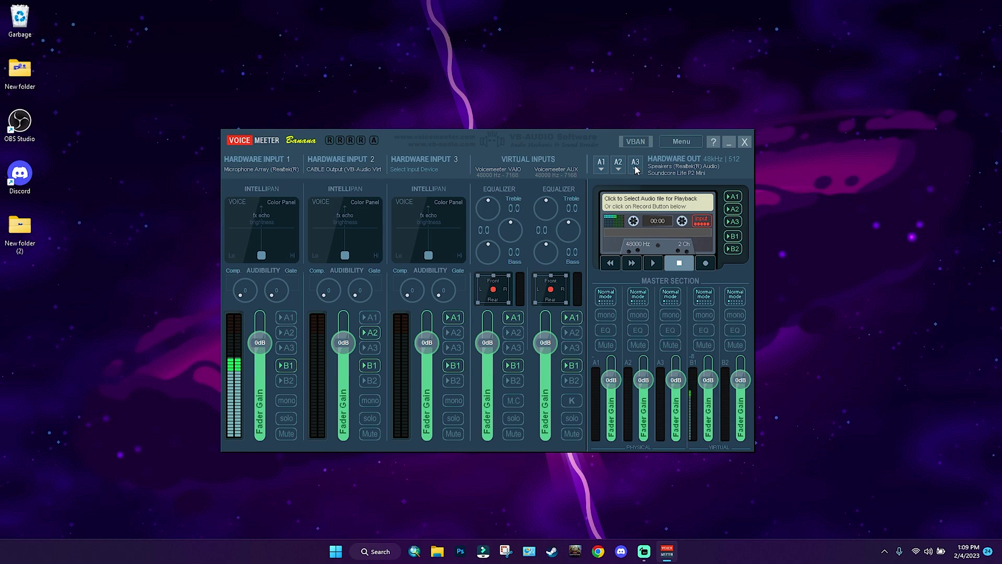
{"action": "left_click", "coordinate": [729, 141]}
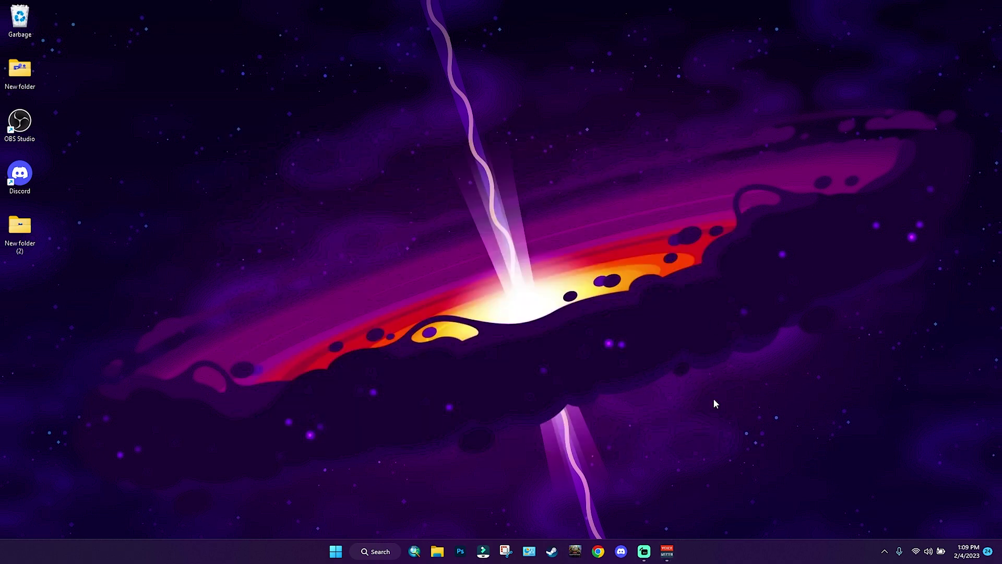
In Streamlabs Audio settings, set Desktop Audio 1 VoiceMeeter Input, Desktop Audio 2 CABLE Input, Mic/Aux 1 VoiceMeeter Output
{"action": "left_click", "coordinate": [648, 550]}
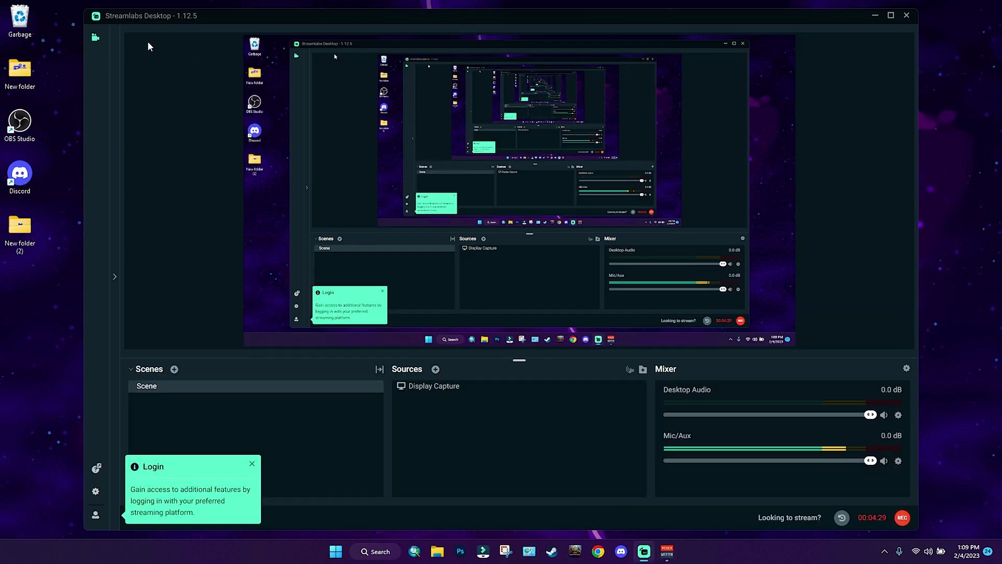
{"action": "left_click", "coordinate": [96, 492]}
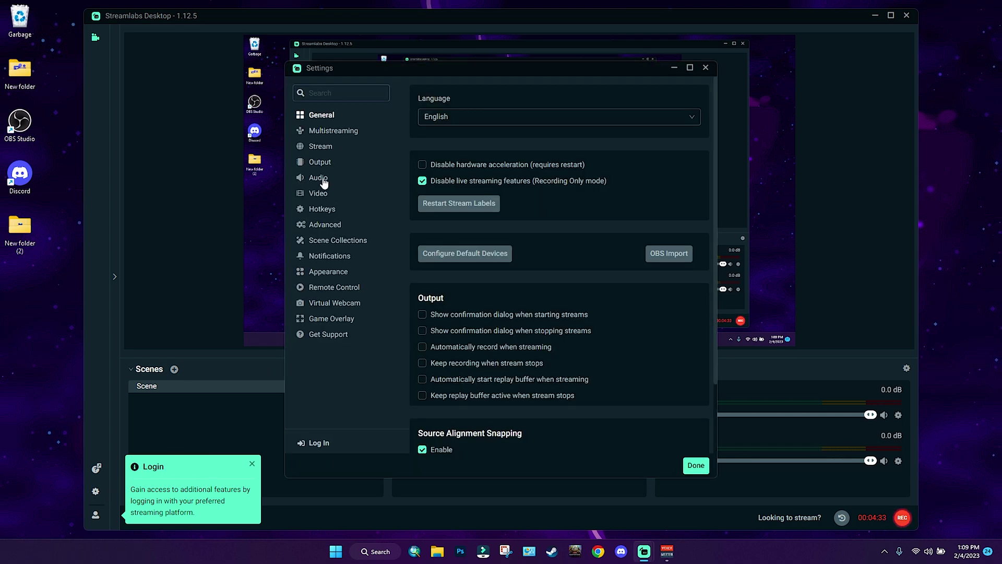
{"action": "left_click", "coordinate": [319, 181]}
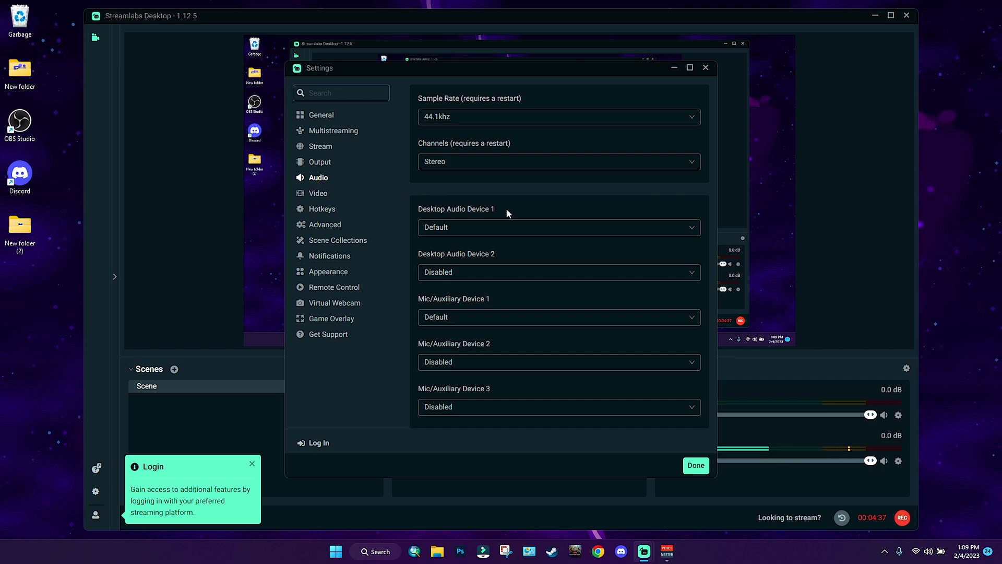
{"action": "left_click", "coordinate": [485, 231]}
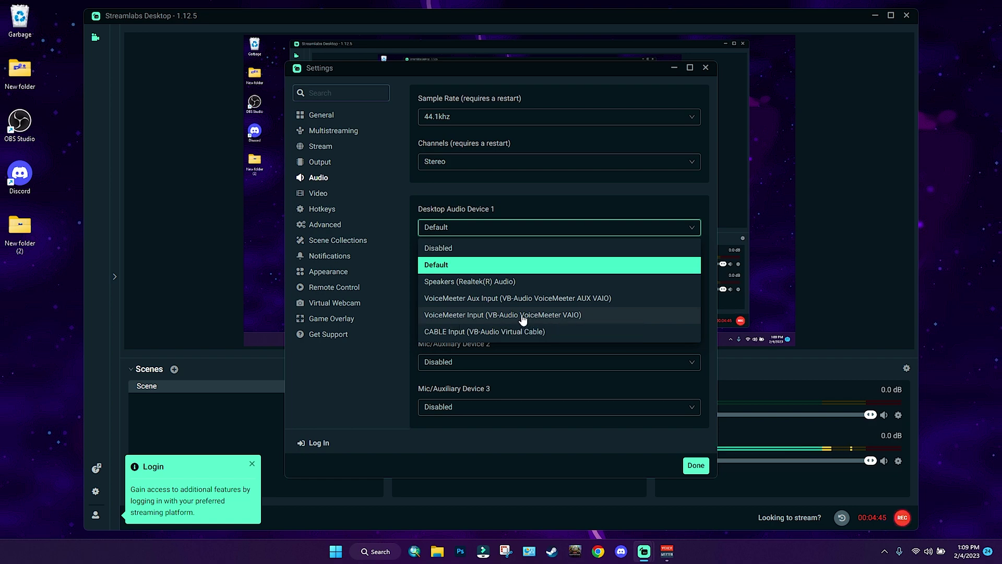
{"action": "left_click", "coordinate": [577, 316]}
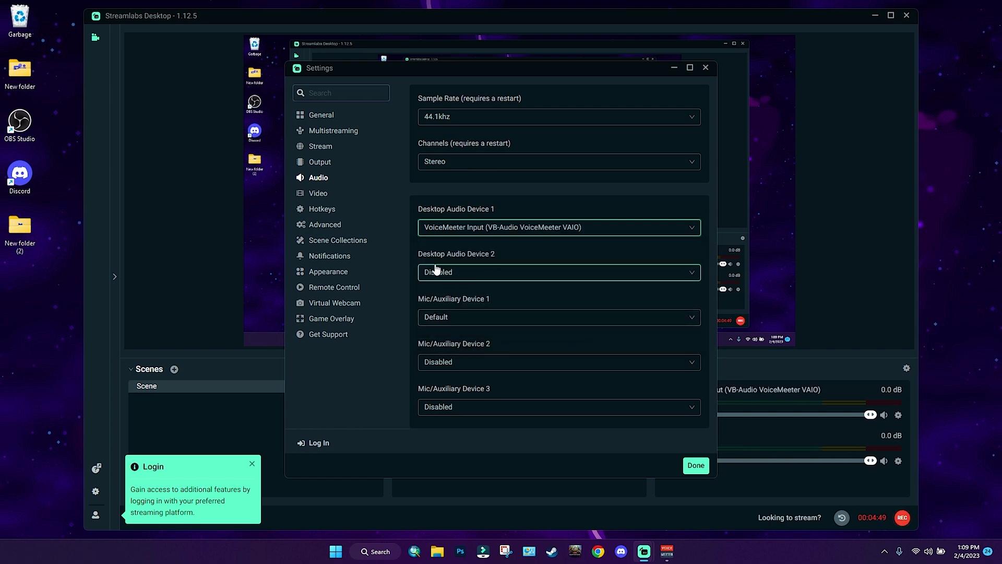
{"action": "left_click", "coordinate": [496, 272]}
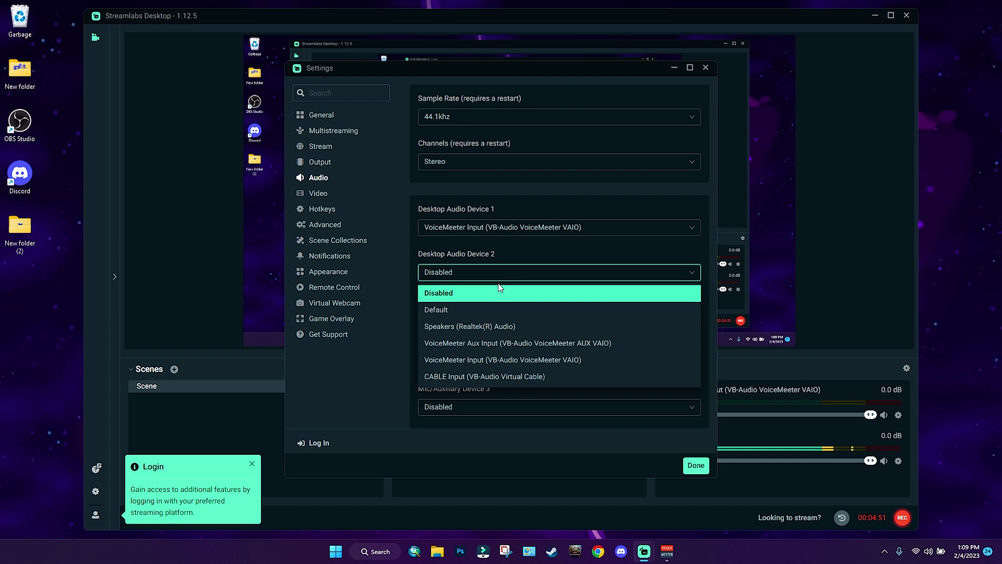
{"action": "left_click", "coordinate": [485, 378]}
{"action": "left_click", "coordinate": [468, 318]}
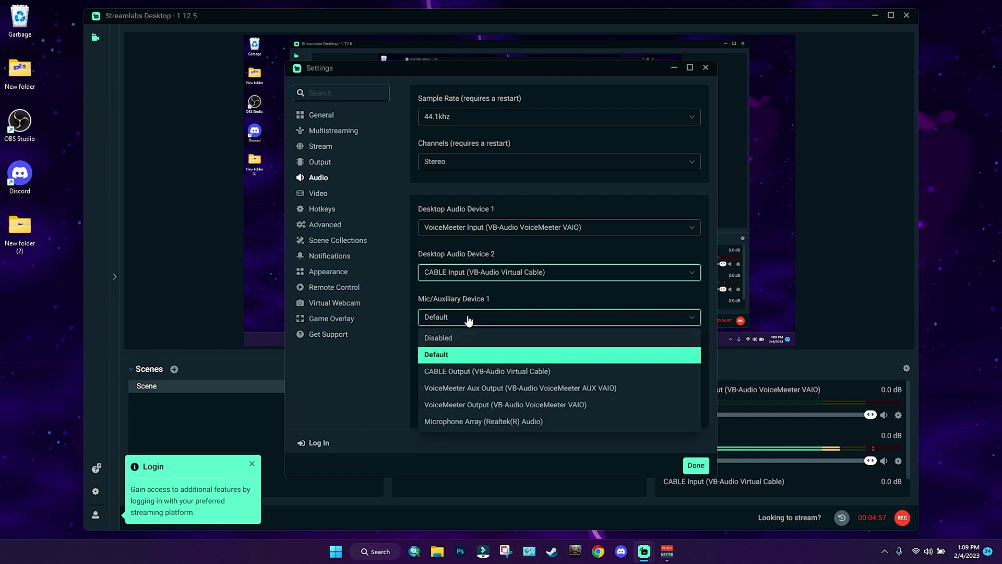
{"action": "left_click", "coordinate": [552, 407]}
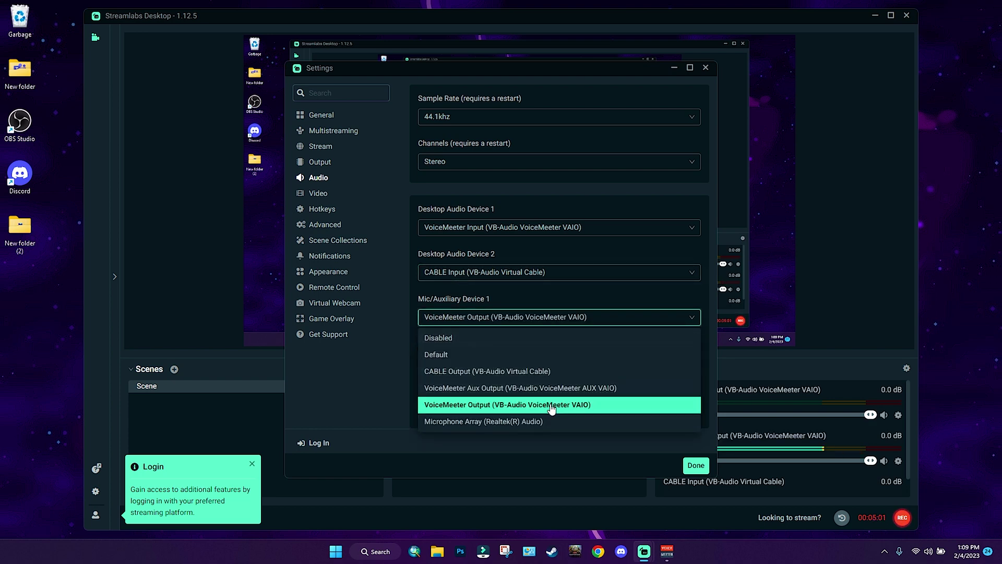
{"action": "left_click", "coordinate": [692, 466]}
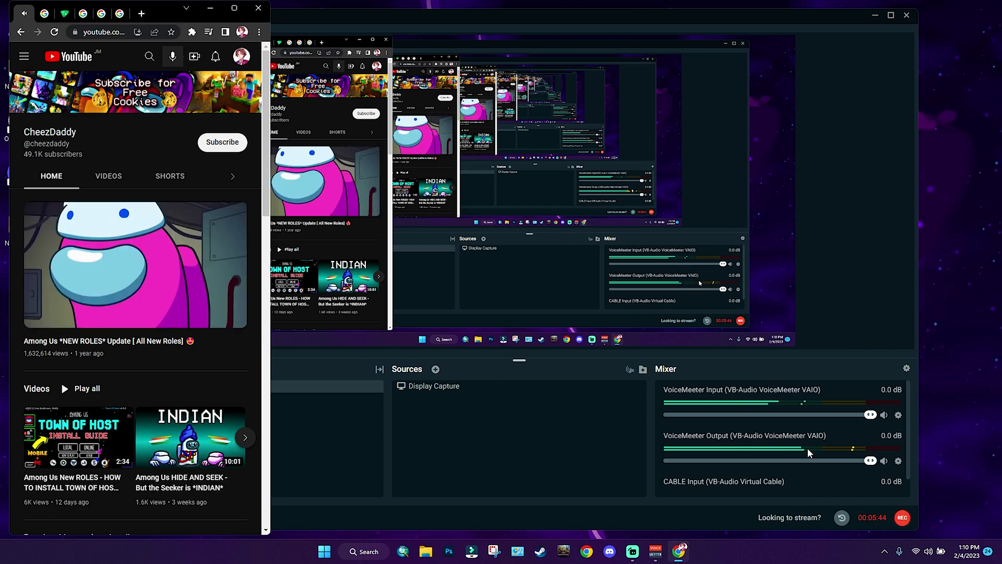
Turn off B1 on the Voicemeeter VAIO strip and hide the mixer again
{"action": "left_click", "coordinate": [656, 552]}
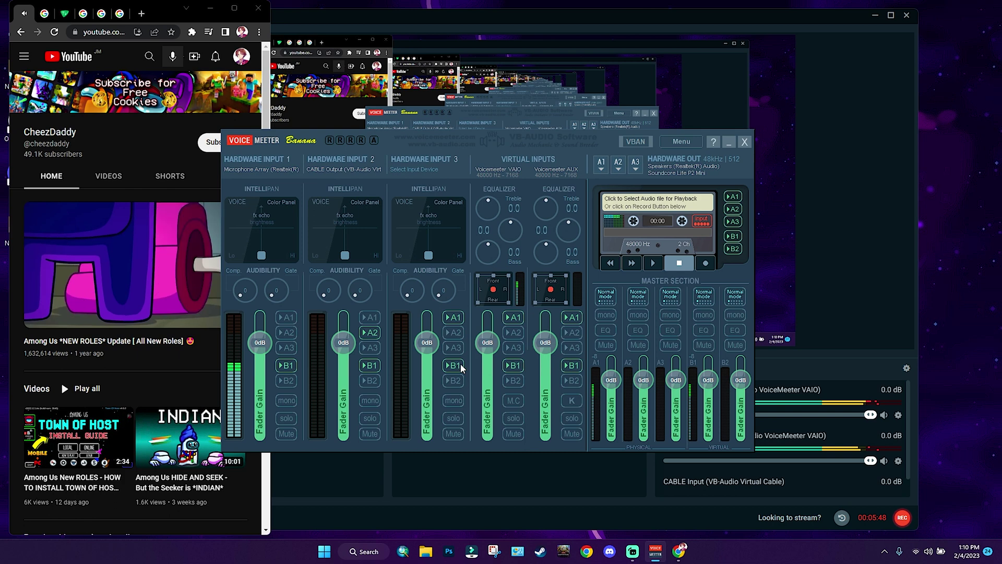
{"action": "left_click", "coordinate": [516, 367]}
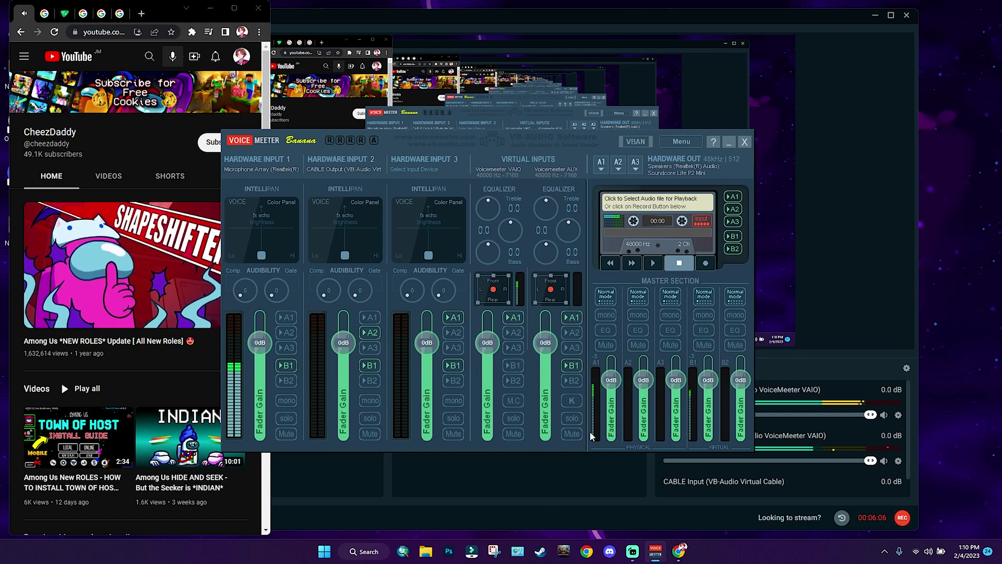
{"action": "left_click", "coordinate": [728, 141]}
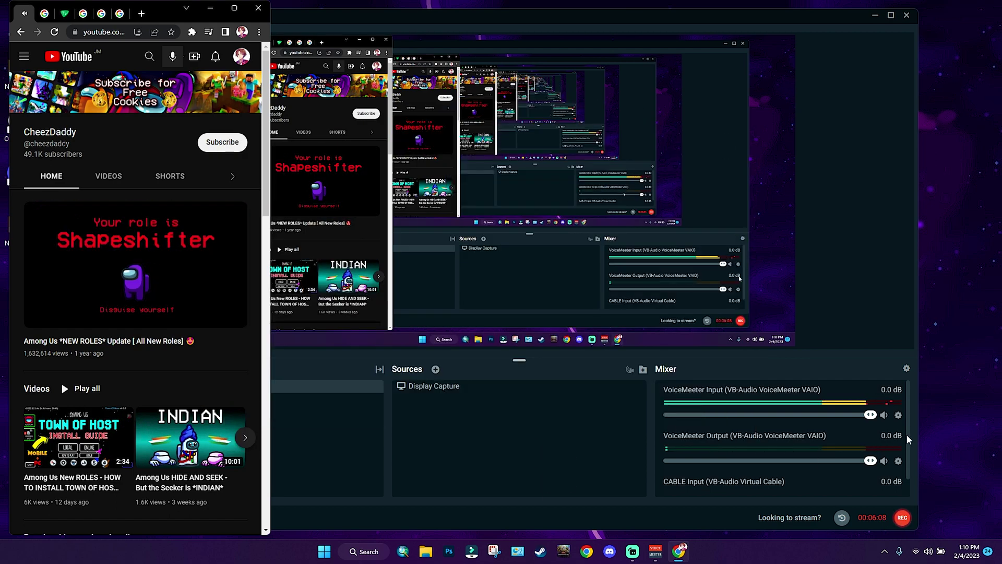
Play the channel's featured YouTube video and confirm the Streamlabs mixer shows VoiceMeeter Input and Output levels
{"action": "left_click", "coordinate": [149, 305]}
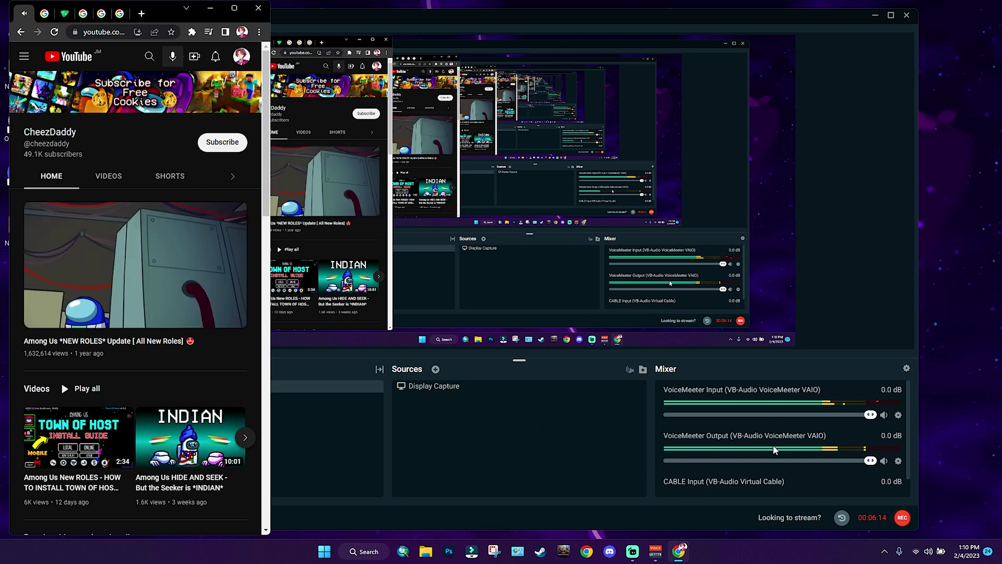
{"action": "scroll", "coordinate": [908, 454], "scroll_direction": "down", "scroll_amount": 1}
{"action": "left_click", "coordinate": [913, 460]}
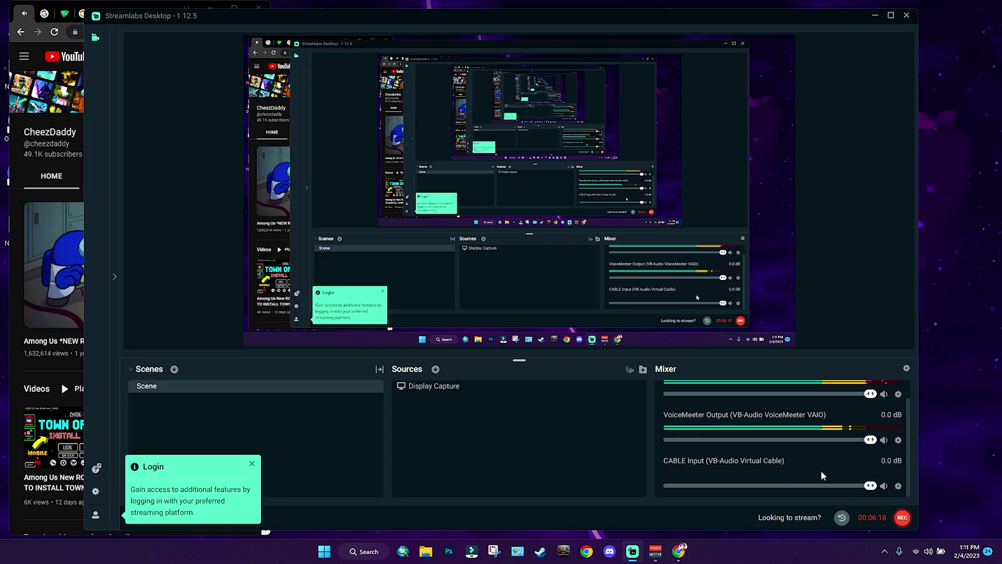
{"action": "scroll", "coordinate": [906, 419], "scroll_direction": "up", "scroll_amount": 1}
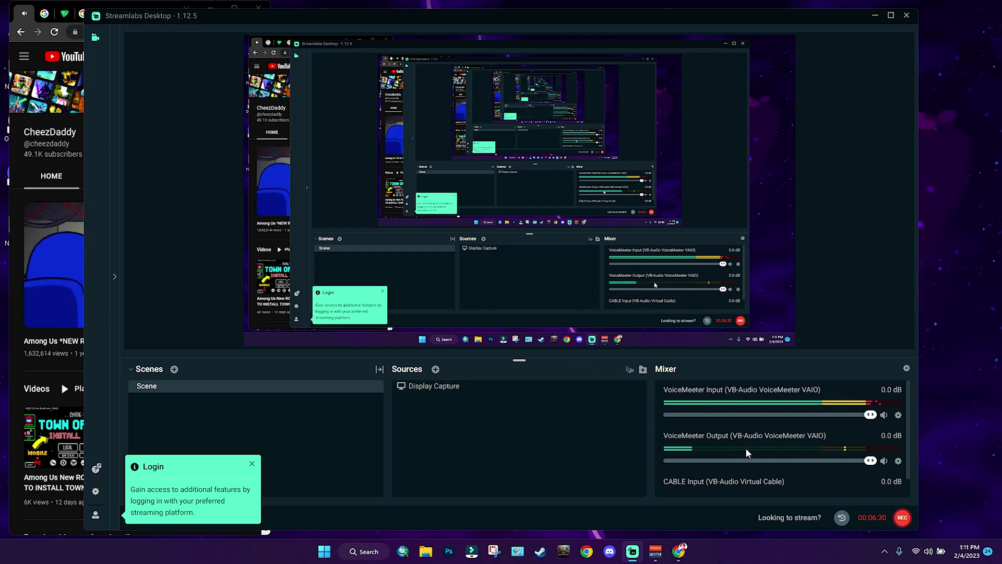
{"action": "scroll", "coordinate": [752, 453], "scroll_direction": "down", "scroll_amount": 1}
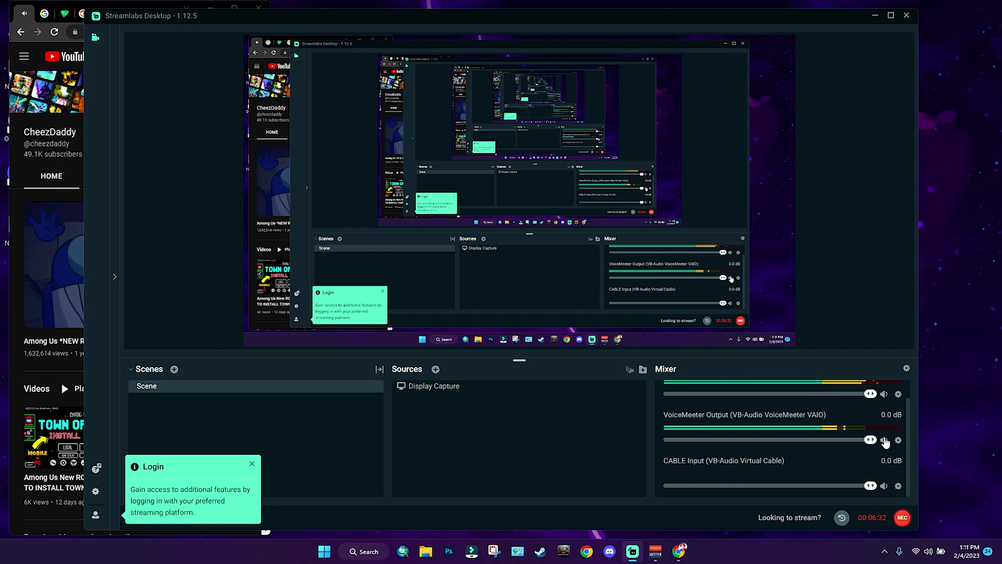